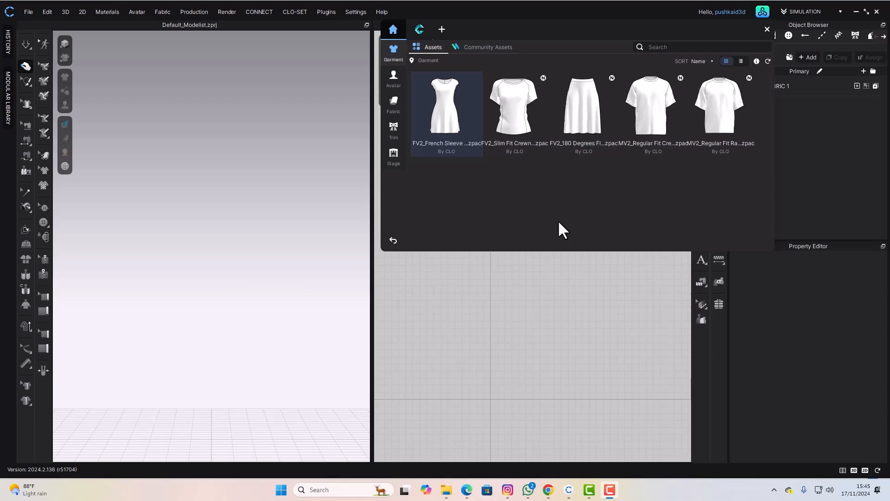
- Look through the Object Browser's category list, its fabric list and the asset library's garments
double_click(446, 133)
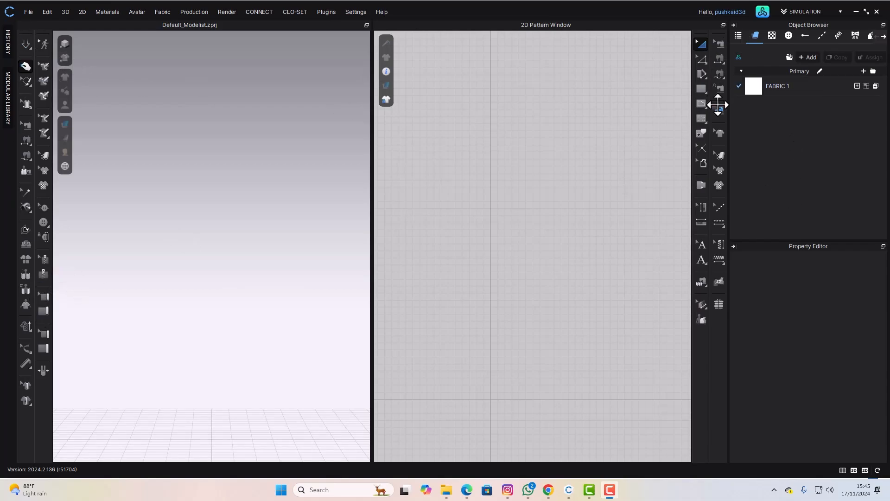
left_click(740, 33)
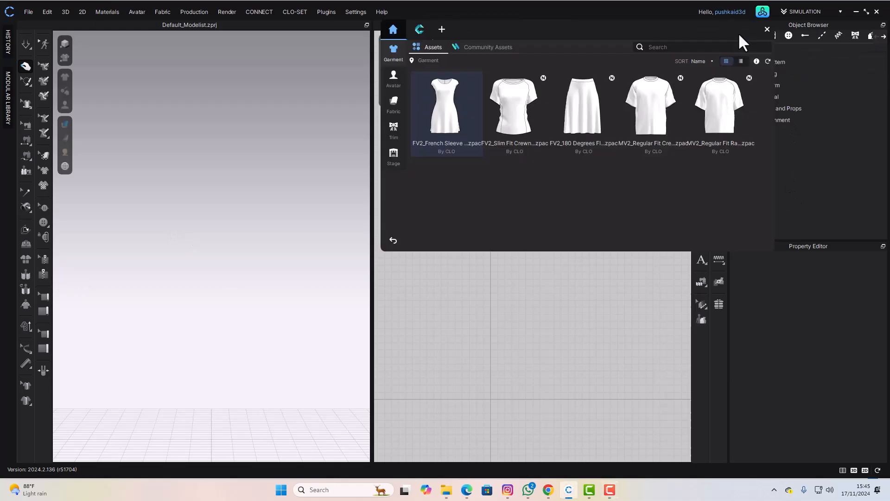
left_click(768, 29)
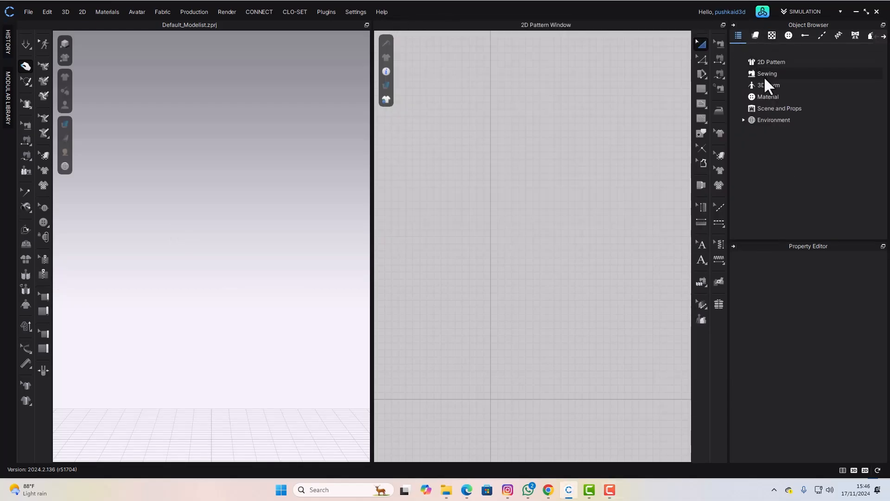
left_click(755, 36)
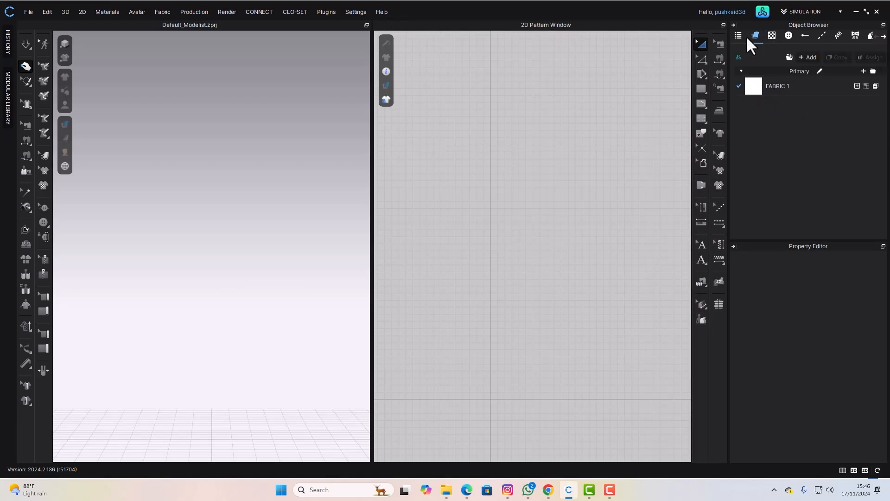
left_click(739, 37)
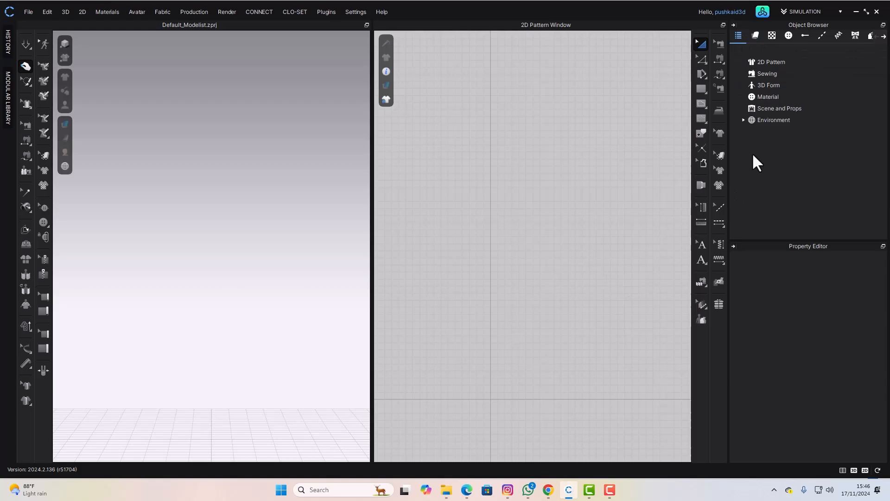
left_click(884, 37)
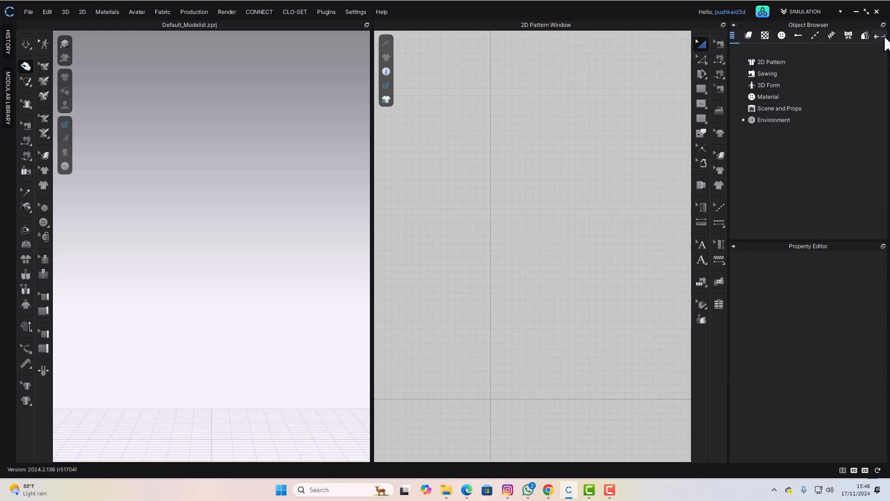
left_click(884, 36)
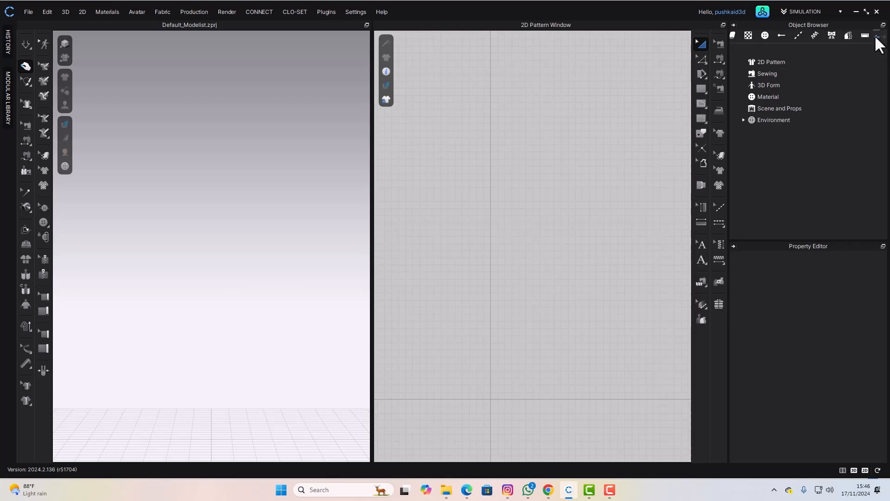
left_click(876, 37)
left_click(876, 37)
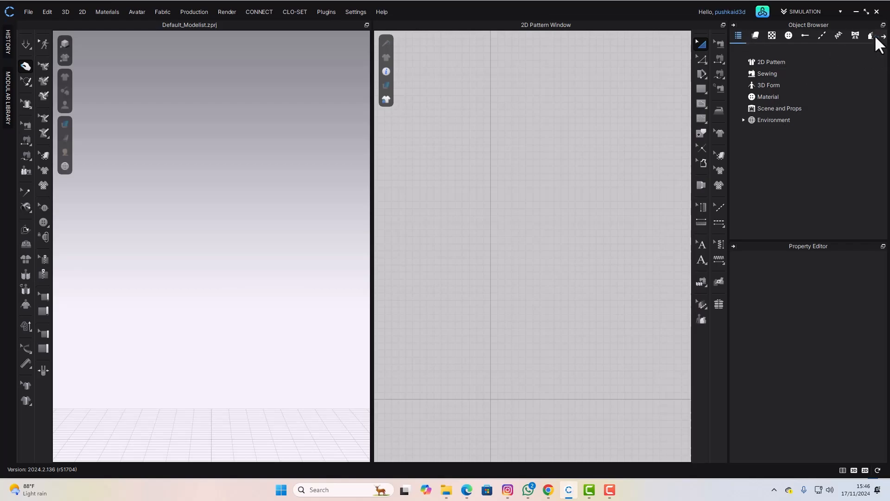
left_click(756, 36)
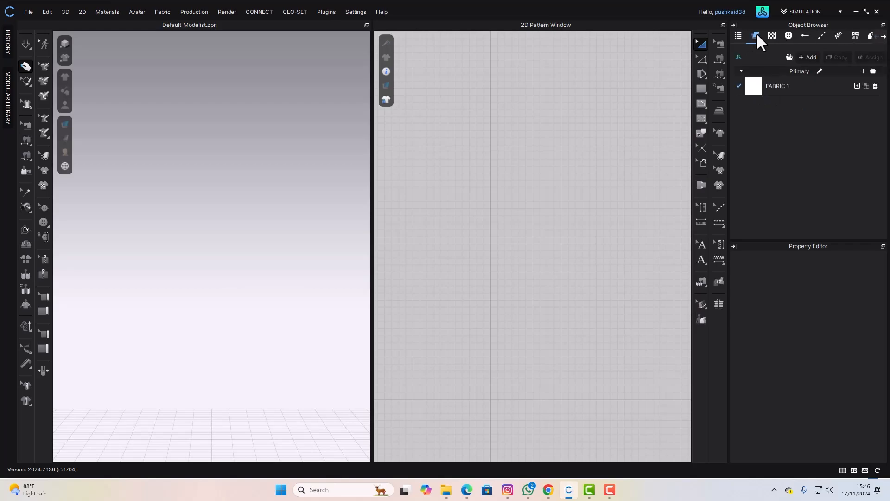
left_click(738, 56)
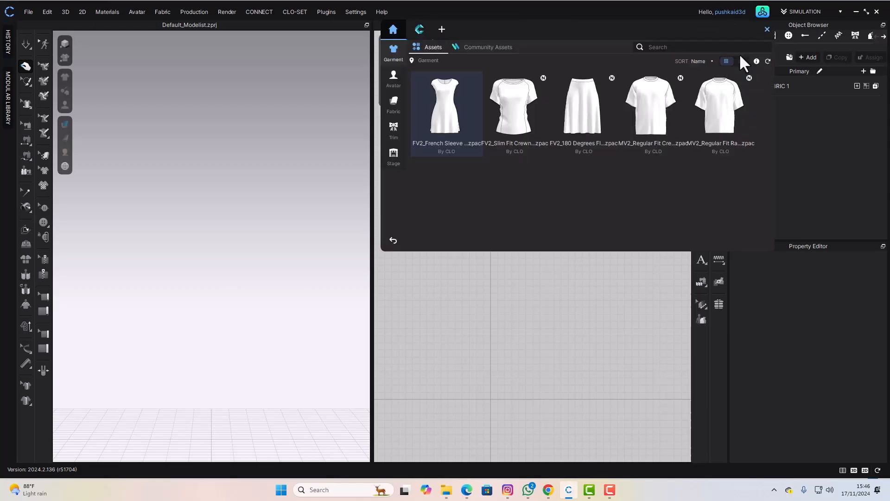
left_click(767, 29)
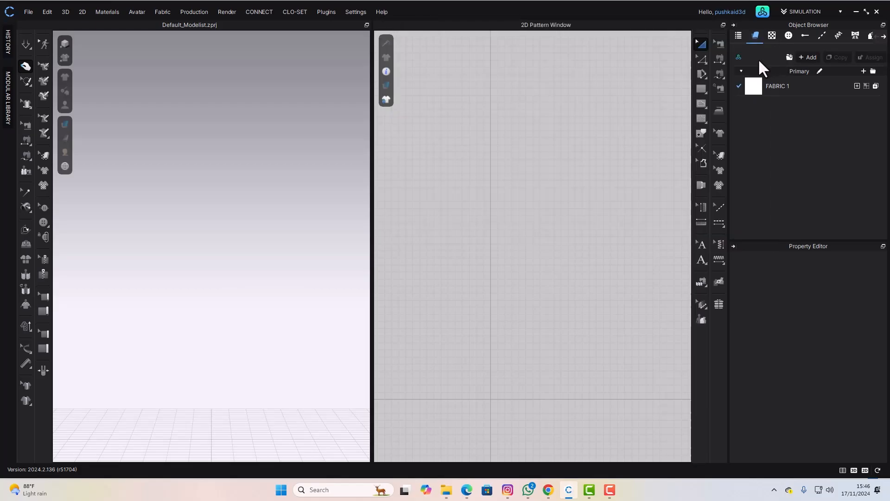
left_click(737, 57)
left_click(767, 30)
- Load the FV2_French Sleeve Mini Dress garment from the asset library into the scene
left_click(739, 57)
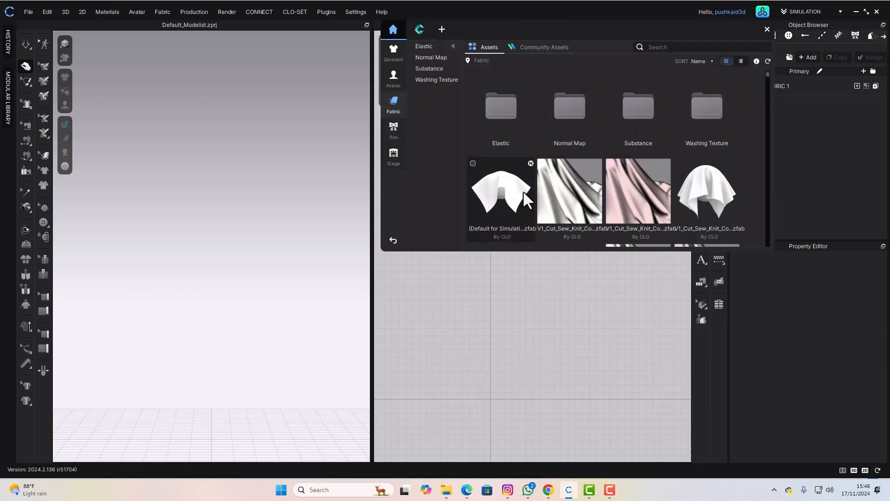
left_click(394, 54)
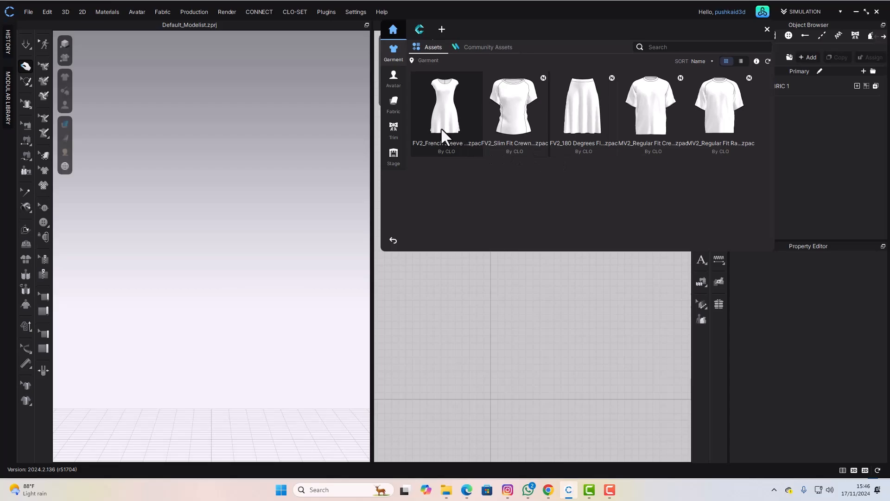
double_click(446, 113)
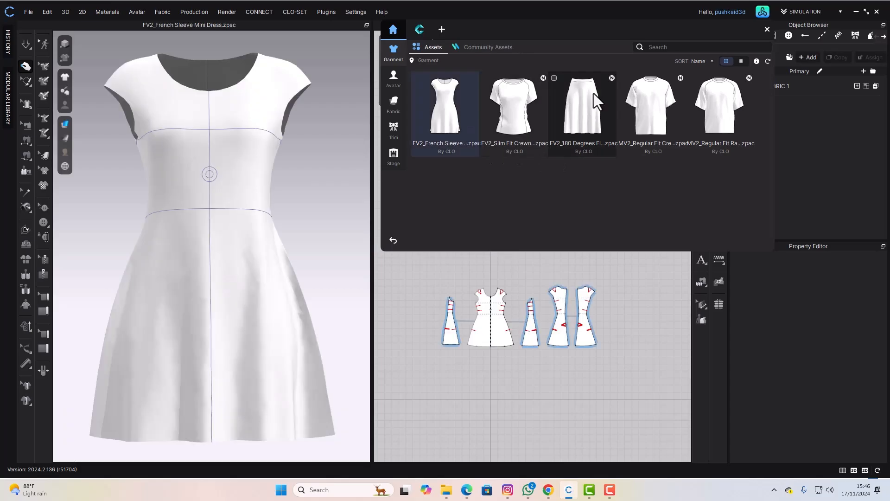
left_click(768, 29)
scroll(505, 352, "down", 2)
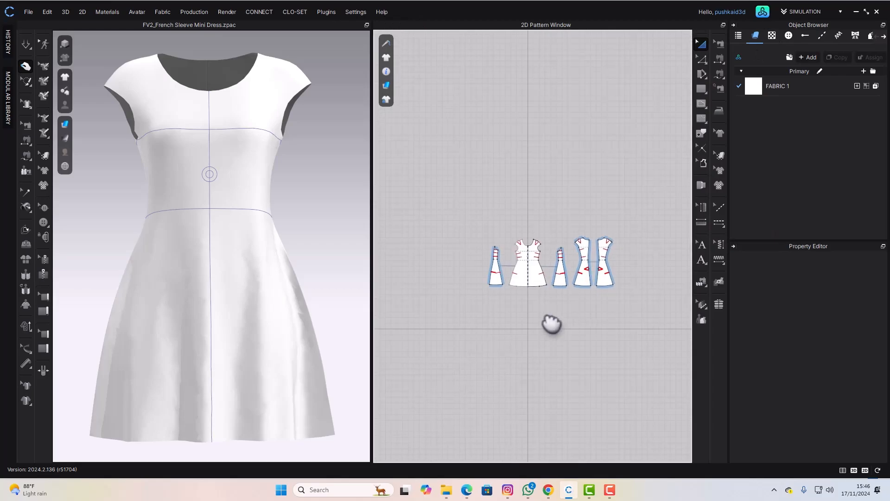
scroll(217, 283, "down", 4)
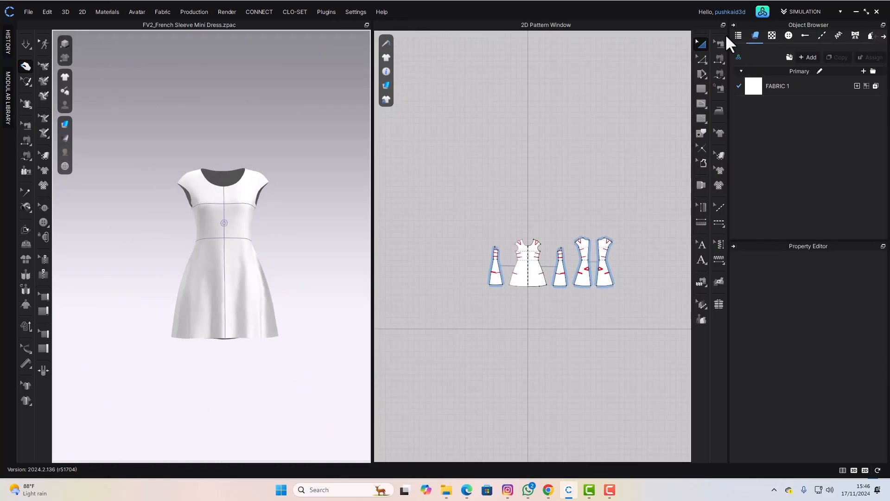
- Load the female avatar FV2.1_Mia from the asset library, maintaining the current avatar's size and pose
left_click(737, 54)
left_click(394, 102)
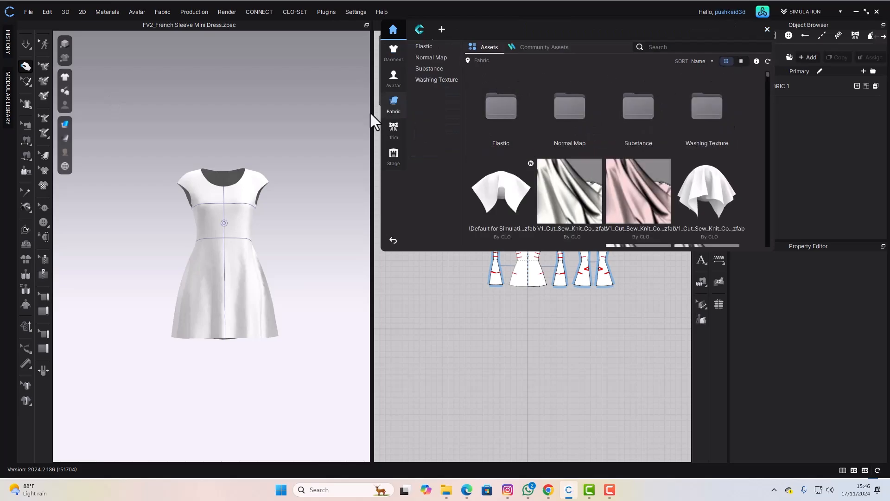
left_click(393, 76)
double_click(575, 121)
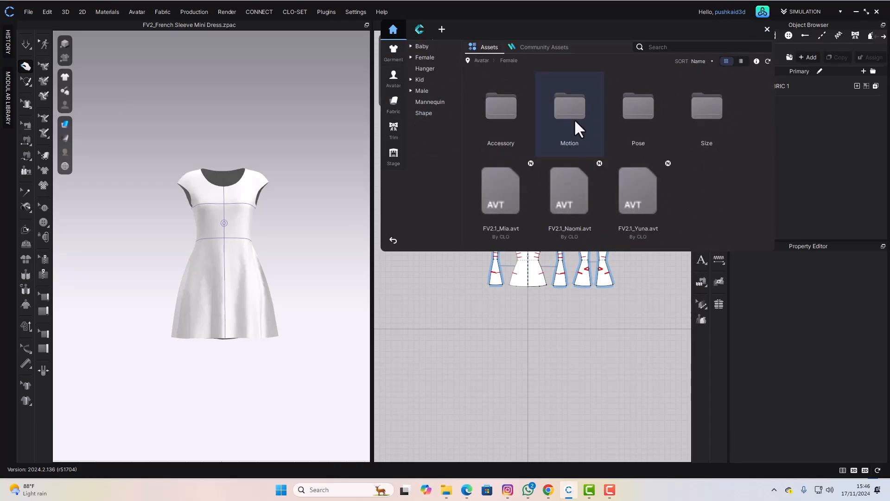
double_click(505, 197)
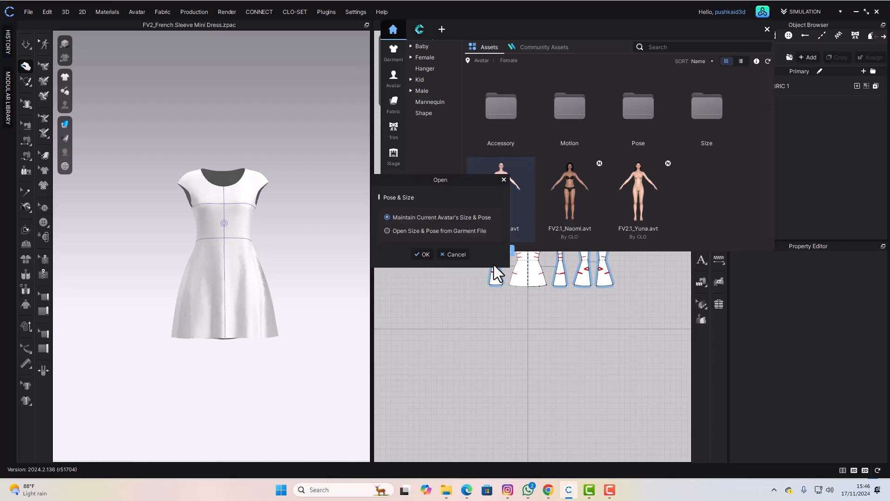
left_click(423, 256)
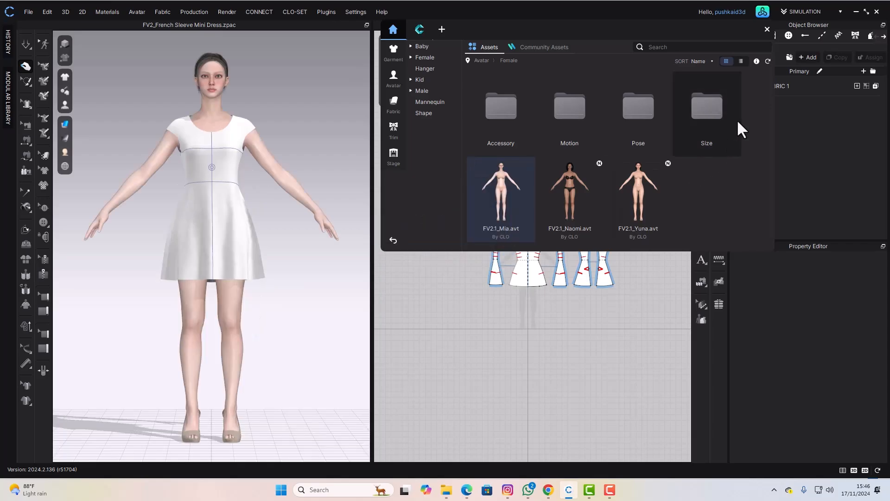
left_click(767, 29)
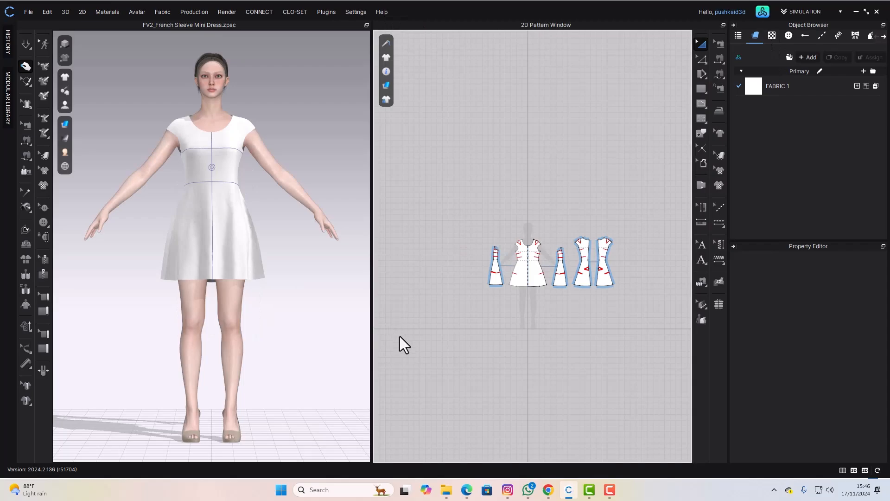
scroll(228, 192, "up", 5)
right_click_drag(205, 261, 207, 272)
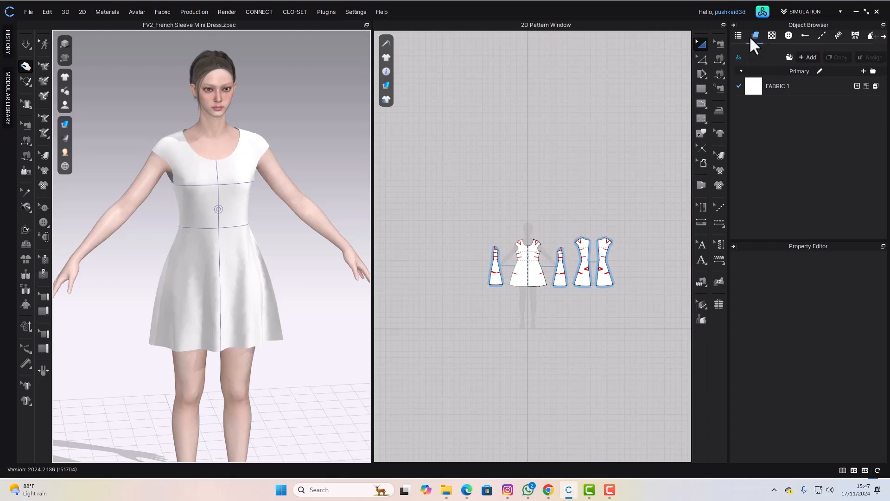
- Add the red V1_Cut_Sew_Knit_Rib_1X1 fabric from the asset library to the Object Browser
left_click(740, 57)
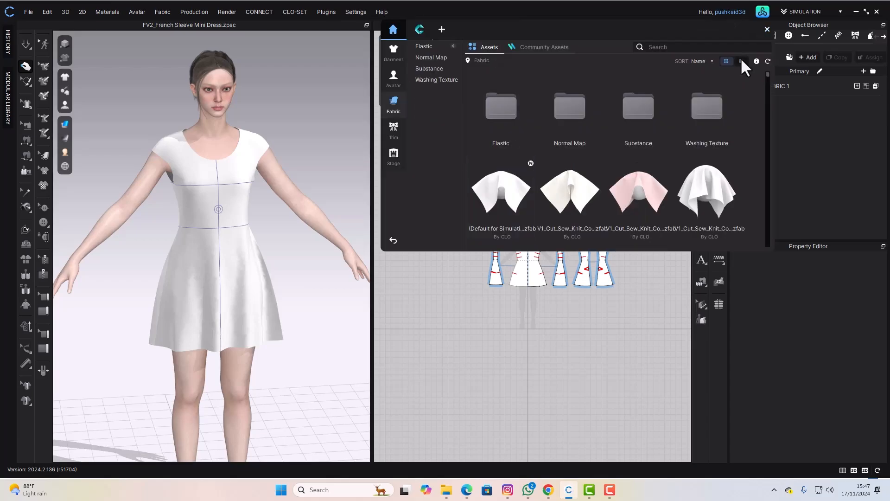
left_click(397, 109)
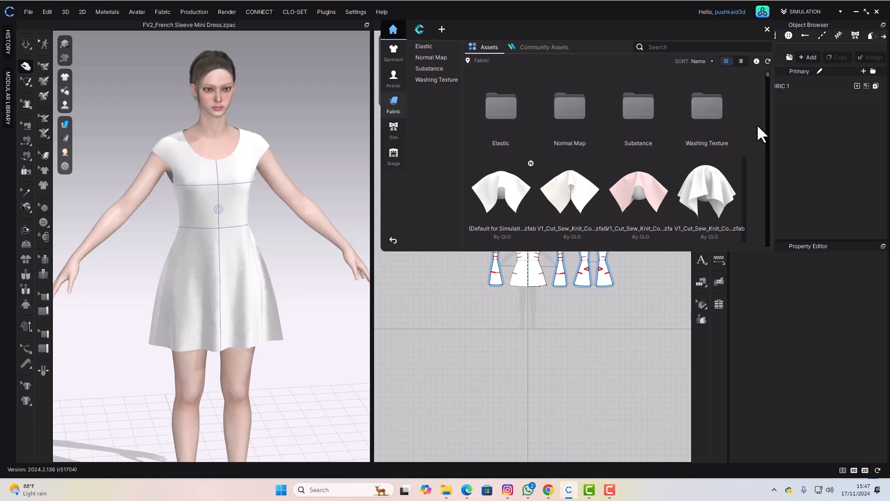
scroll(725, 175, "down", 3)
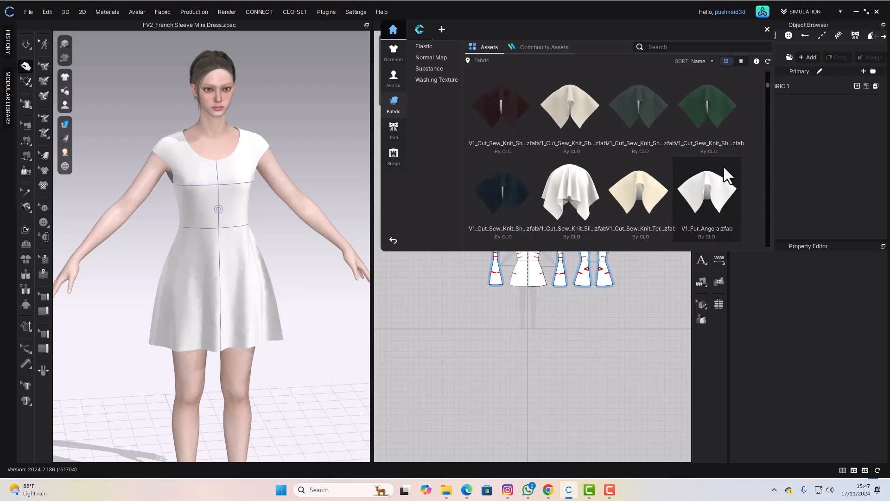
scroll(724, 169, "down", 8)
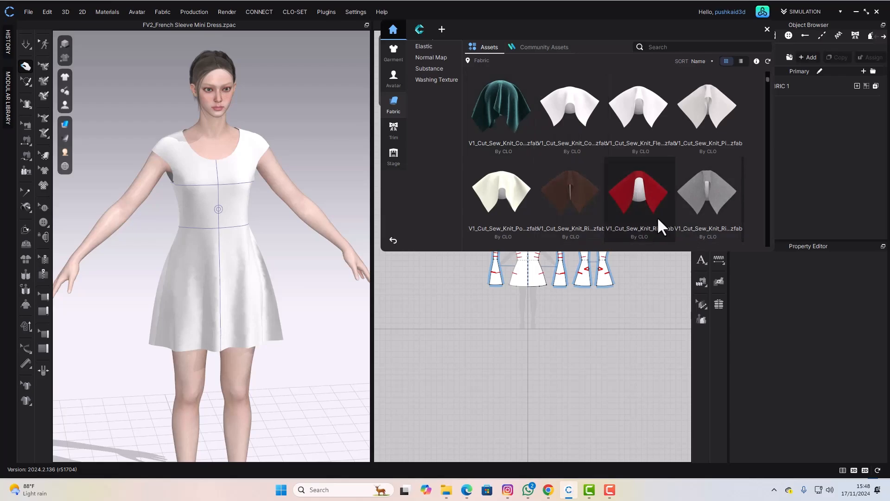
scroll(708, 205, "down", 5)
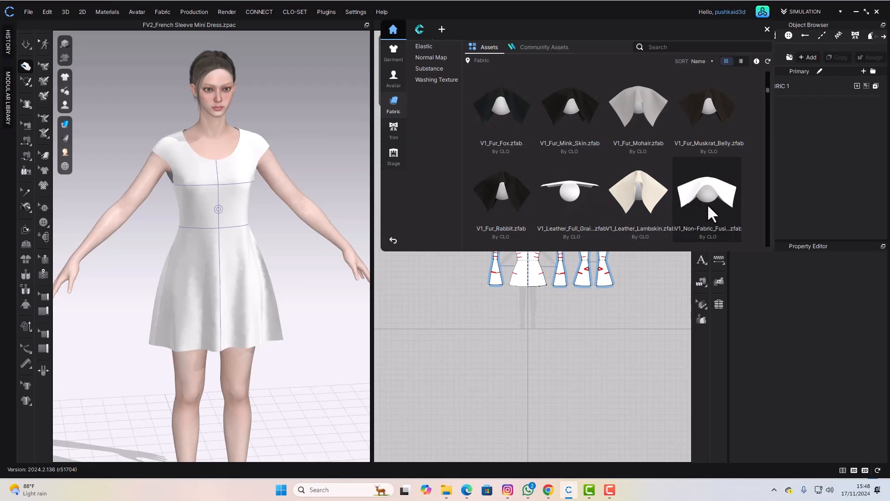
scroll(707, 204, "up", 5)
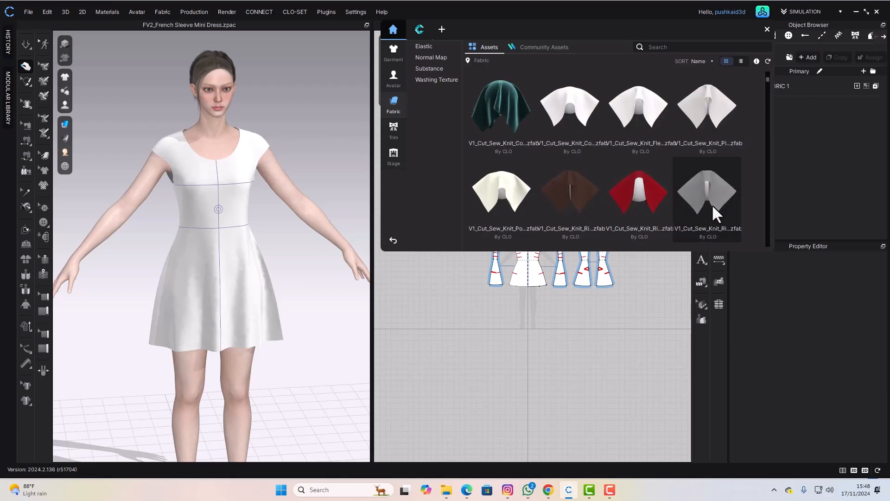
left_click(646, 203)
double_click(646, 203)
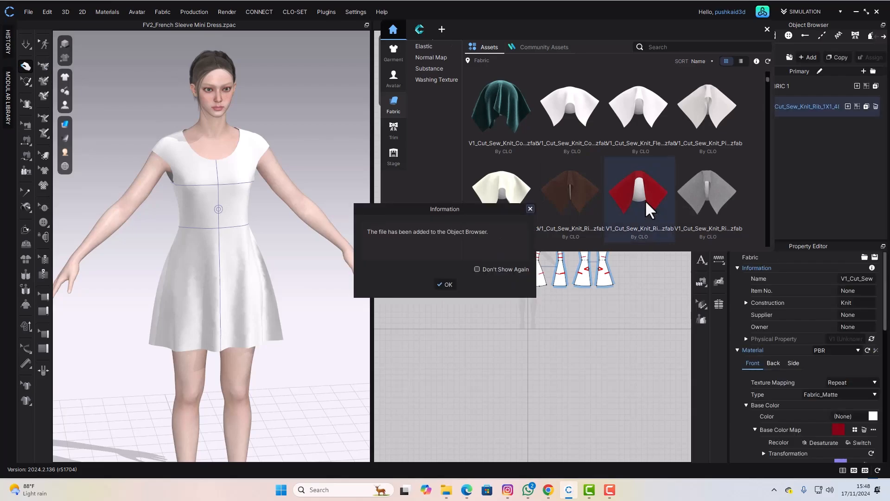
left_click(445, 284)
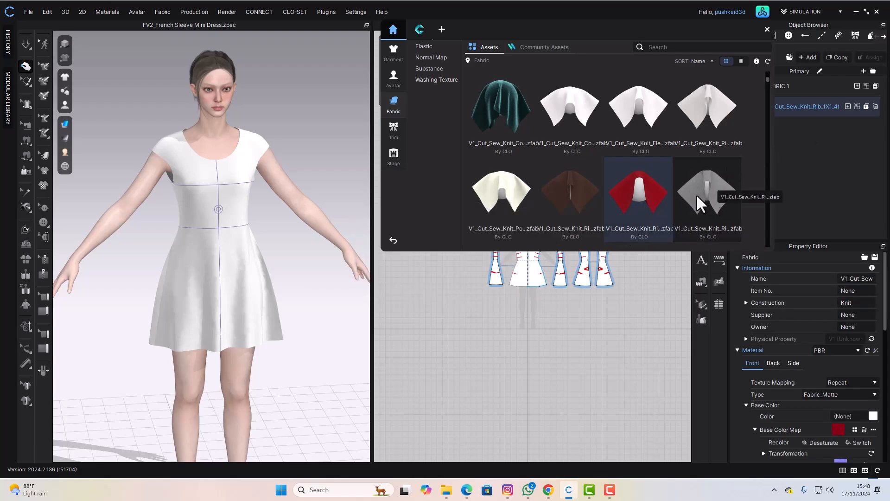
- Add the blue V1_Woven_Cotton_Oxford fabric from the asset library to the Object Browser
scroll(696, 195, "down", 3)
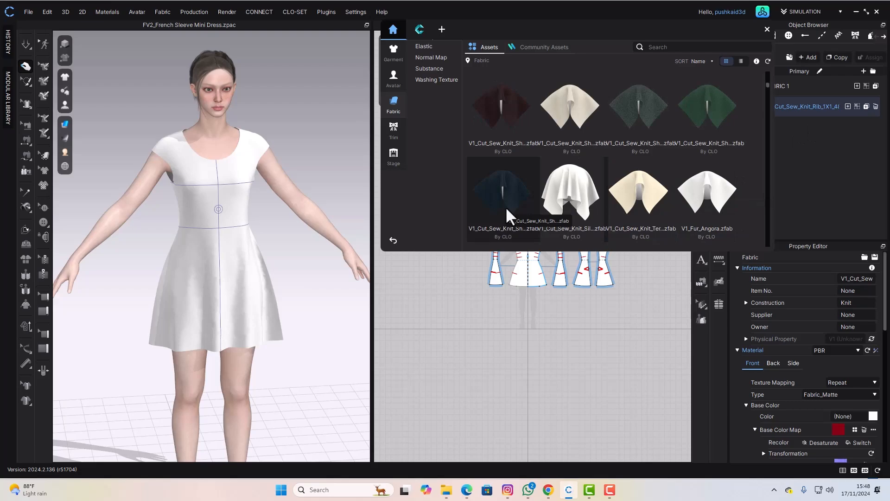
scroll(589, 188, "down", 5)
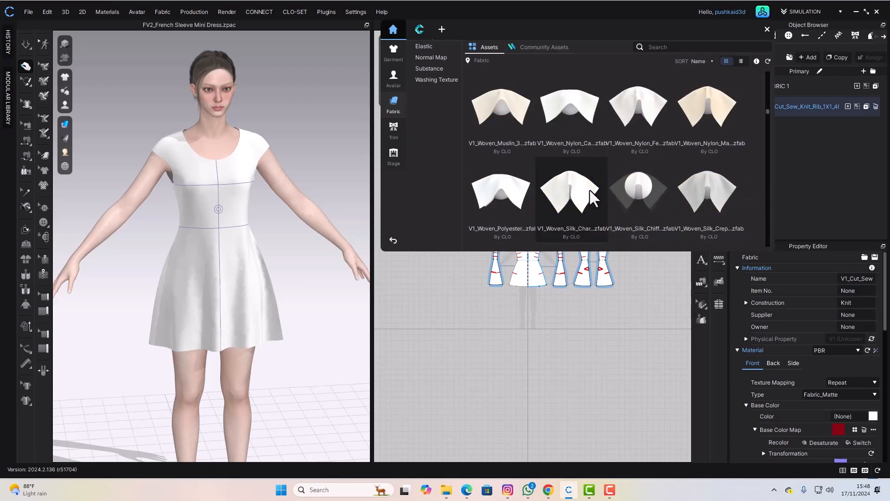
scroll(589, 188, "up", 3)
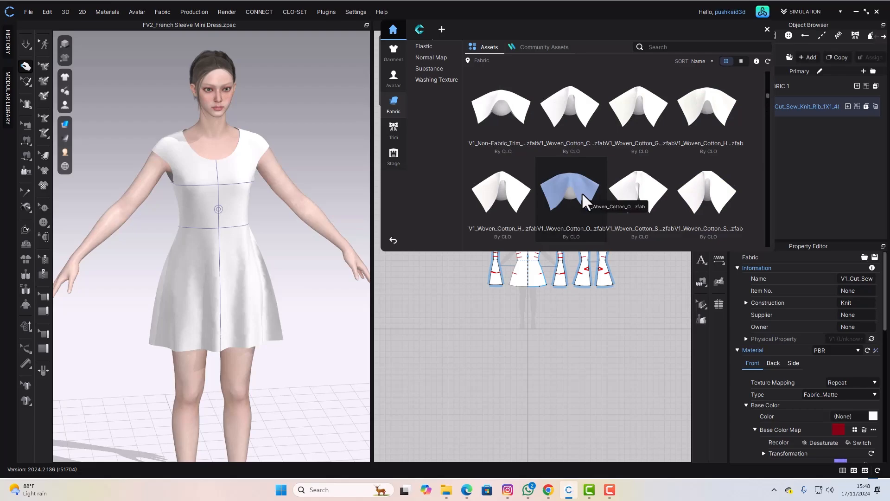
double_click(582, 193)
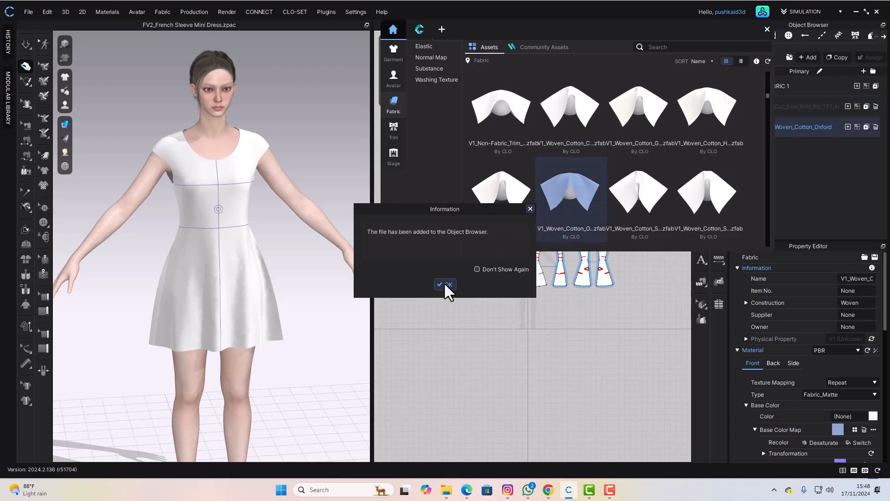
left_click(444, 283)
- Add the pink-and-red argyle V2_Cut_Sew_Knit_Jacquard fabric from the asset library to the Object Browser
scroll(668, 186, "down", 3)
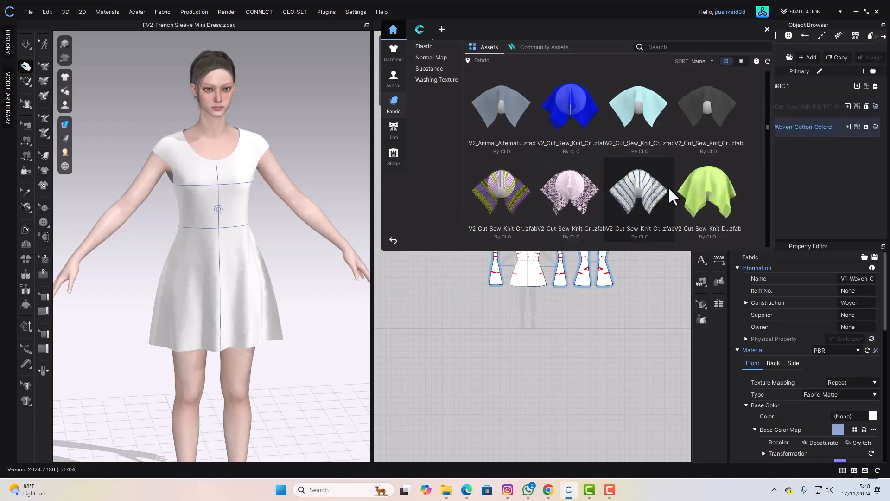
scroll(653, 163, "down", 3)
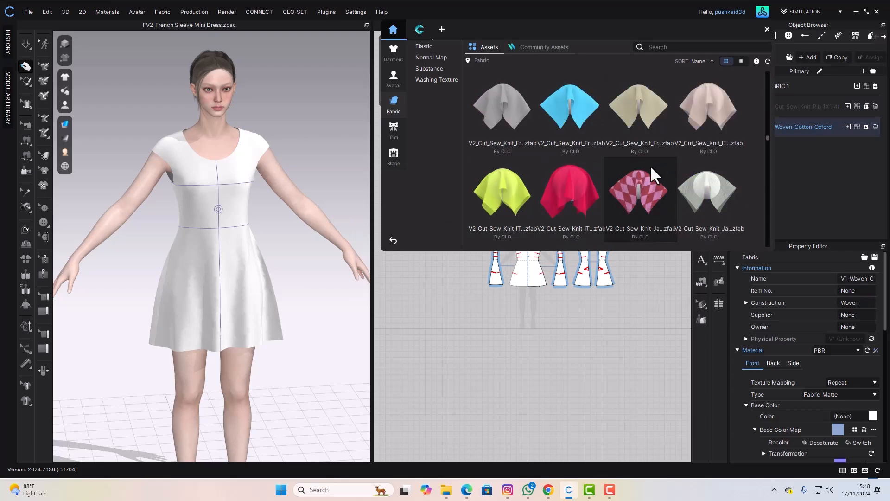
double_click(627, 190)
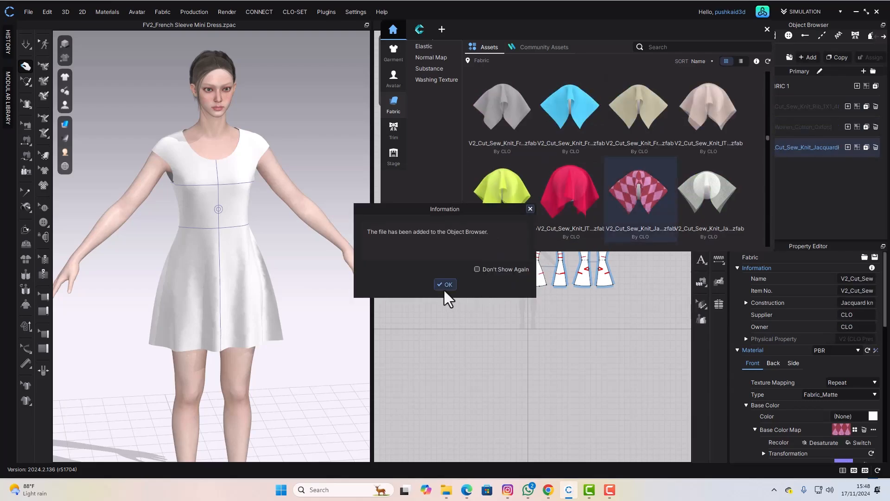
left_click(444, 285)
- Add the tan V2_Cut_Sew_Knit_LowGauge fabric from the asset library to the Object Browser and close the library
scroll(603, 195, "down", 3)
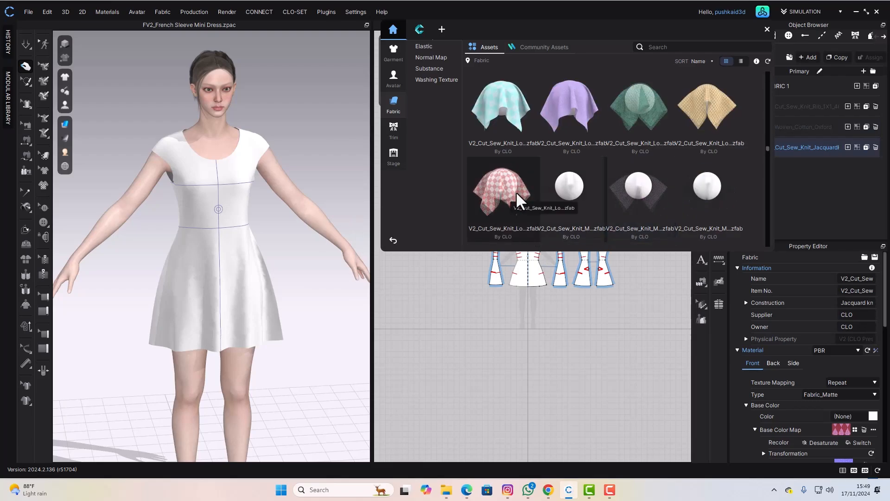
double_click(703, 108)
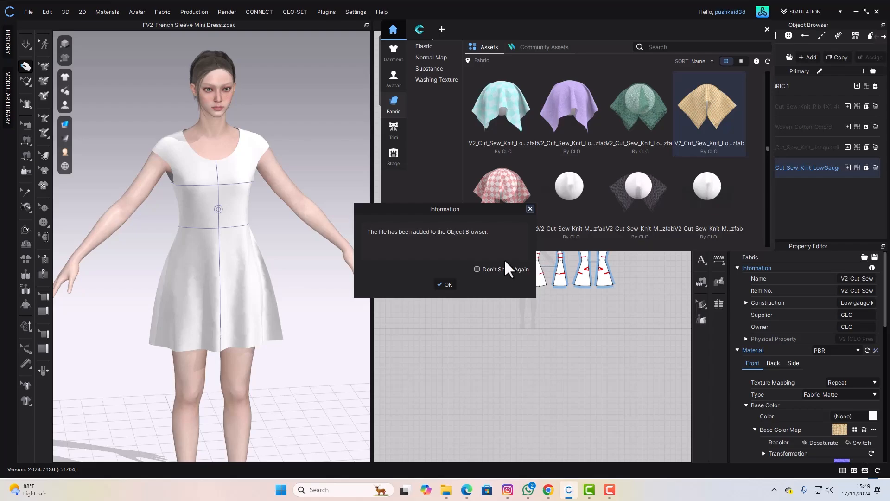
left_click(446, 284)
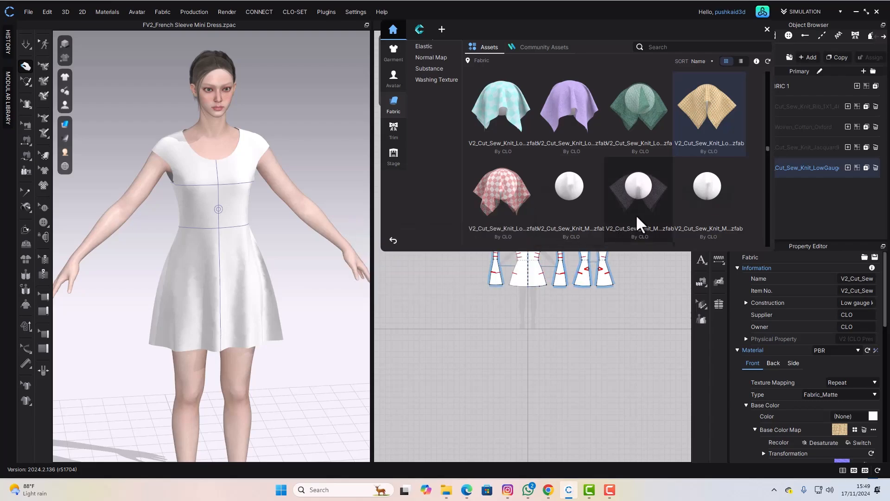
left_click(767, 29)
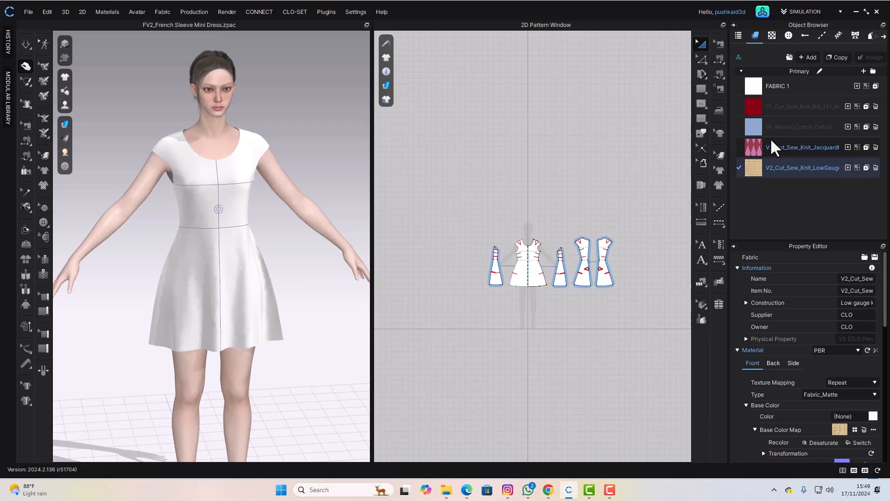
- Assign the red V1_Cut_Sew_Knit_Rib_1X1 fabric to the dress's front pattern piece through its fabric property
left_click(798, 106)
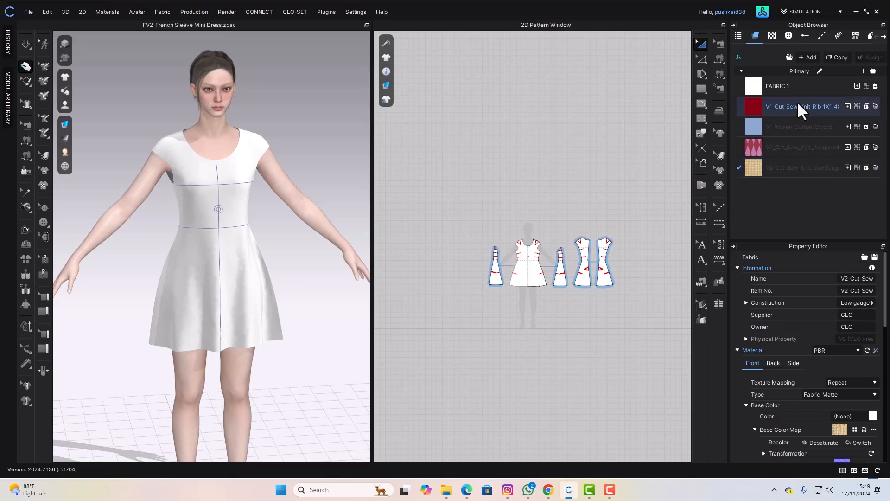
scroll(580, 324, "up", 3)
middle_click_drag(582, 328, 582, 301)
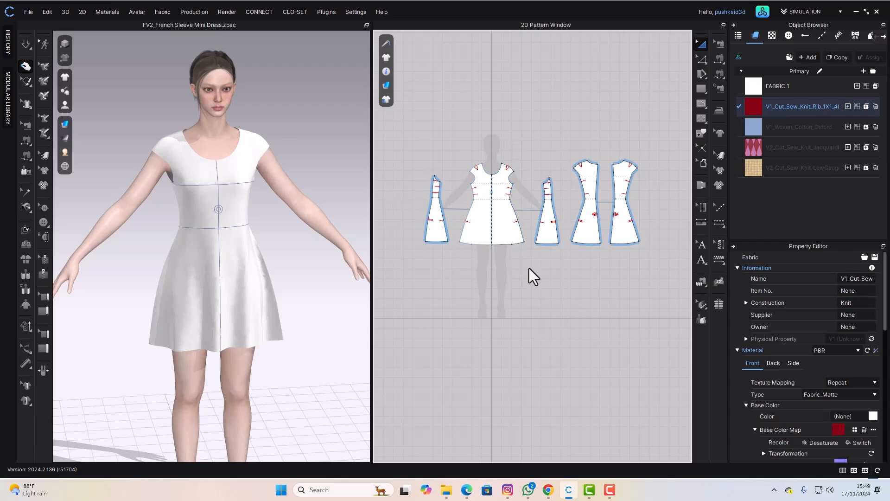
left_click(507, 230)
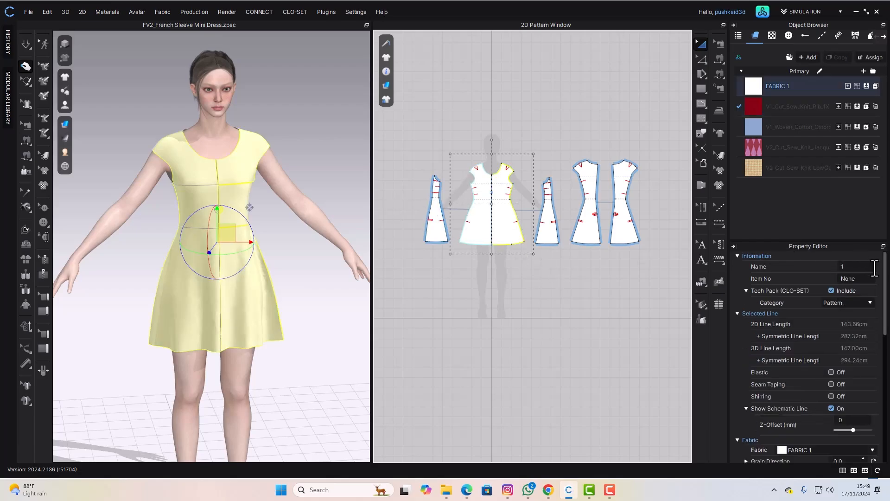
scroll(806, 353, "down", 5)
mouse_move(889, 345)
left_mouse_down()
mouse_move(889, 401)
mouse_move(889, 350)
left_mouse_up()
scroll(768, 290, "up", 3)
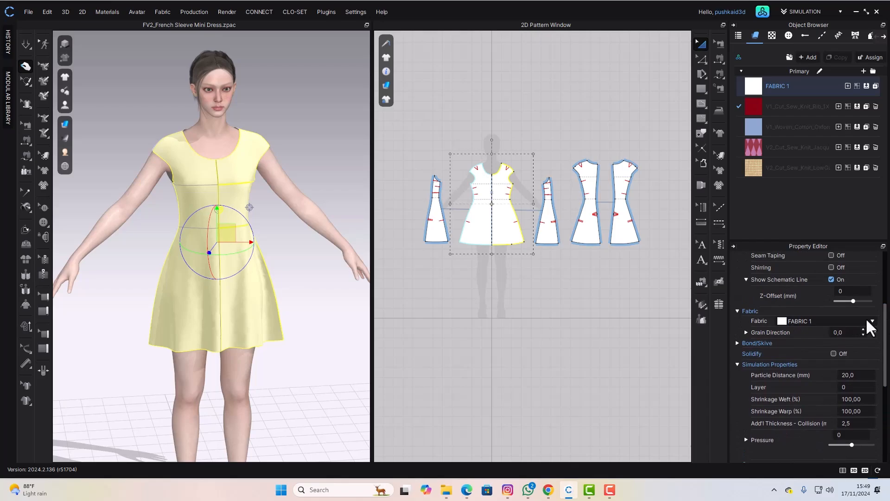
left_click(870, 322)
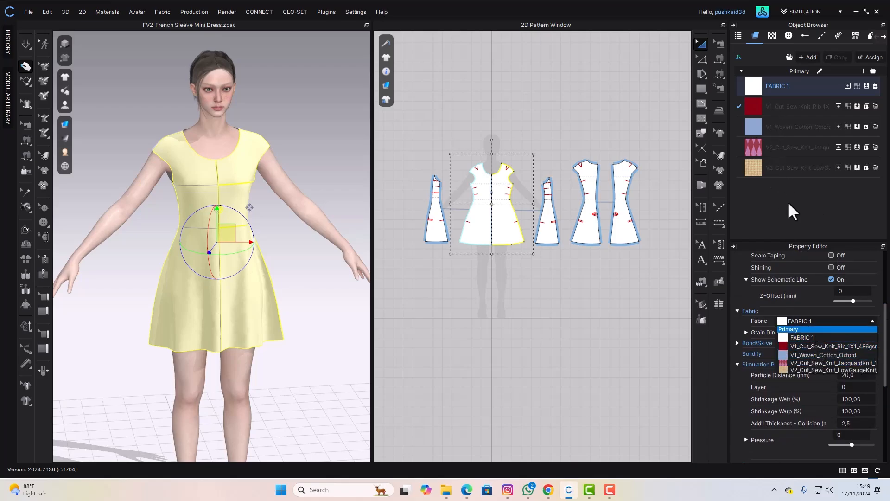
left_click(838, 347)
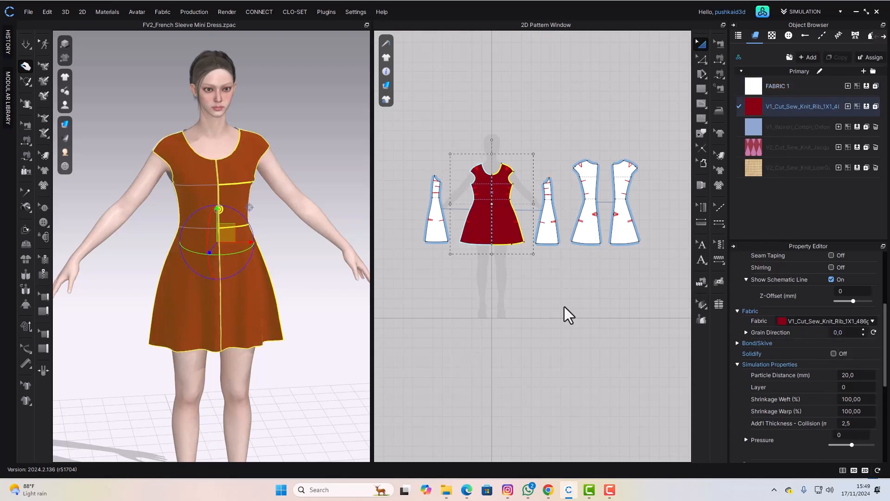
- Apply the tan V2_Cut_Sew_Knit_LowGauge fabric directly onto the left of the two back pattern pieces
right_click_drag(268, 325, 297, 303)
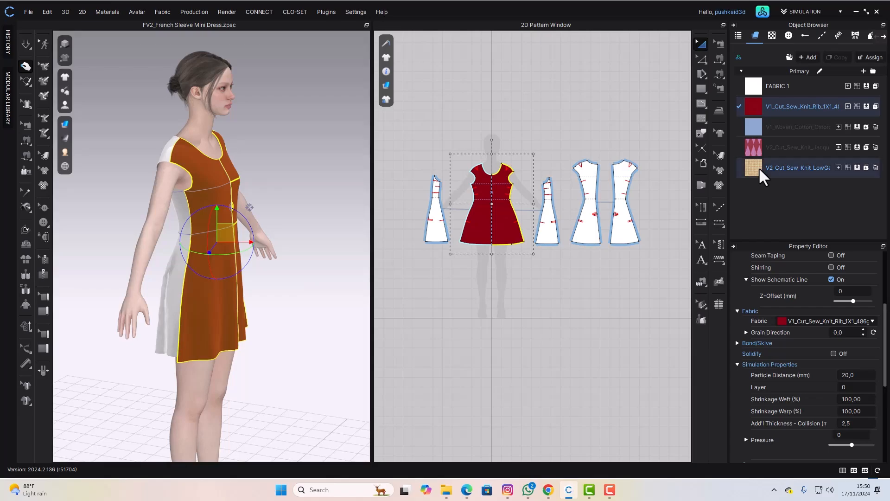
left_click_drag(759, 168, 591, 174)
right_click_drag(102, 267, 264, 261)
left_click(318, 219)
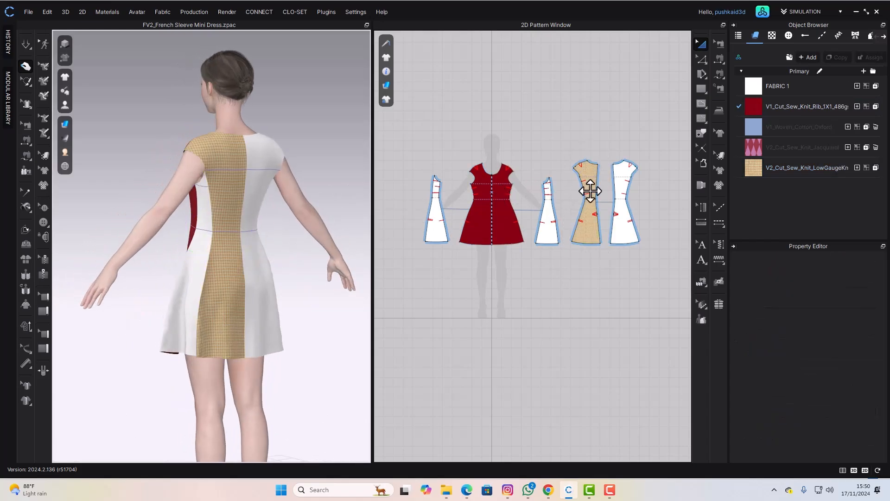
- Apply the argyle V2_Cut_Sew_Knit_Jacquard fabric to the remaining white back panel and inspect it on the avatar
left_click_drag(764, 144, 423, 288)
scroll(242, 208, "up", 10)
scroll(251, 268, "down", 5)
scroll(167, 290, "down", 5)
scroll(210, 279, "up", 2)
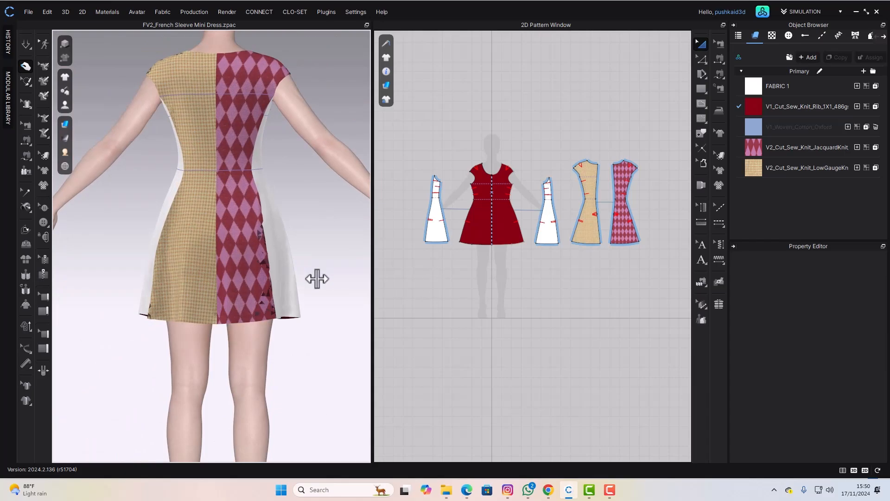
right_click_drag(317, 280, 310, 286)
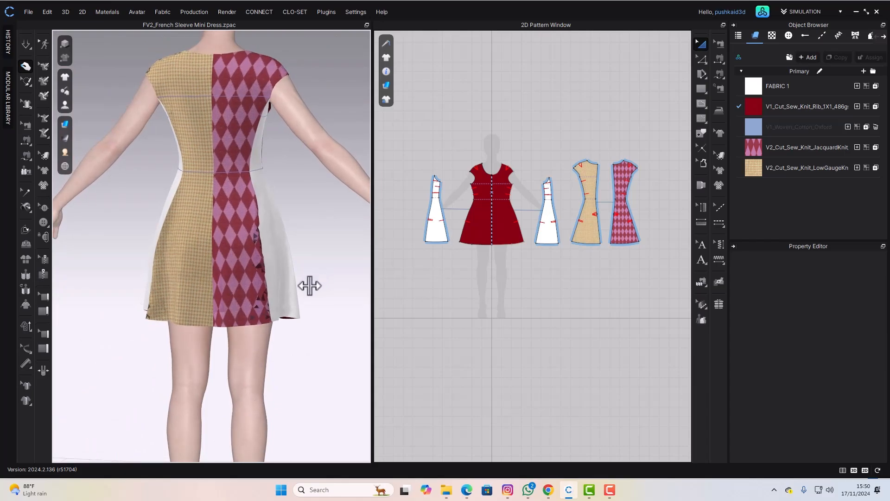
- Assign the blue V1_Woven_Cotton_Oxford fabric to the side panel left of the front pattern piece
left_click(434, 231)
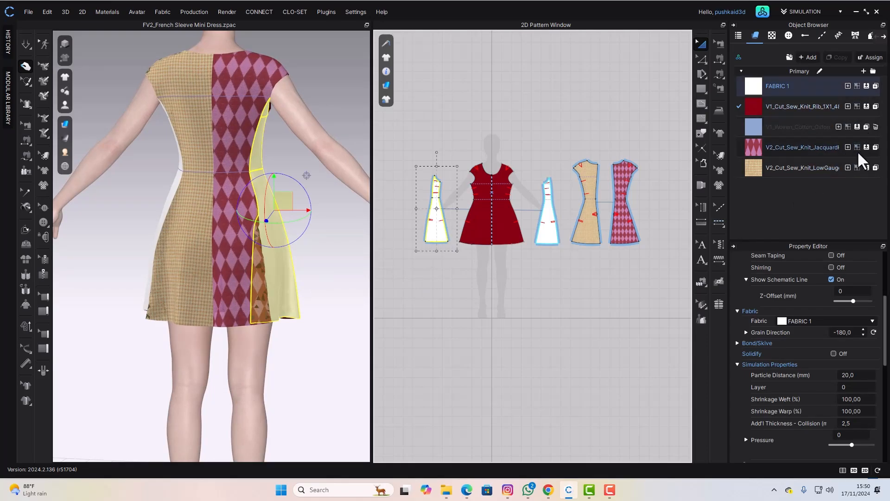
left_click(857, 126)
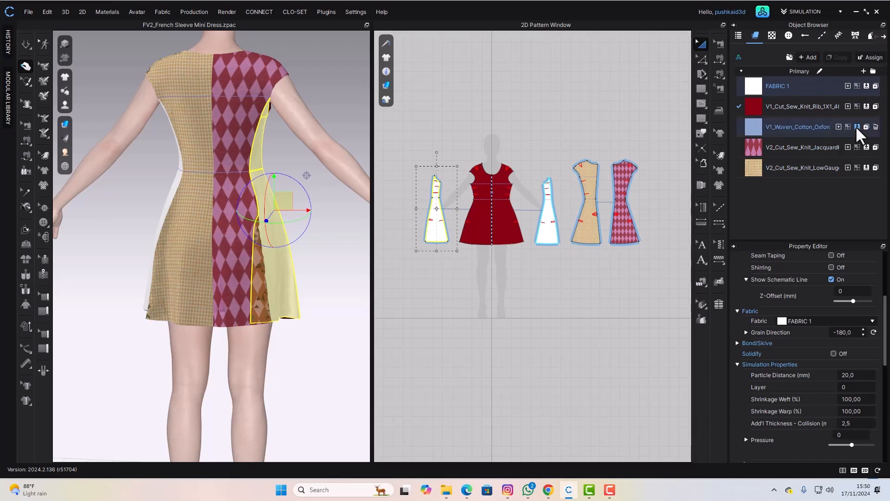
left_click(516, 316)
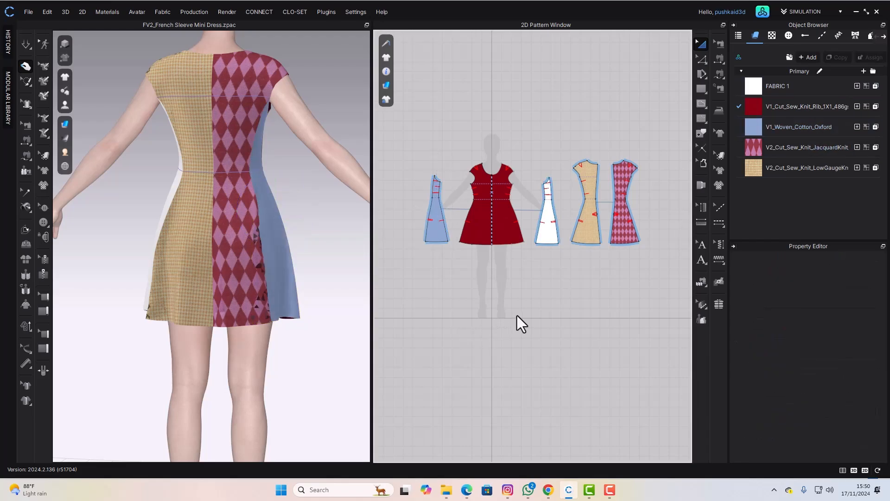
- Assign the blue V1_Woven_Cotton_Oxford fabric to the white side panel right of the front pattern piece
left_click(548, 226)
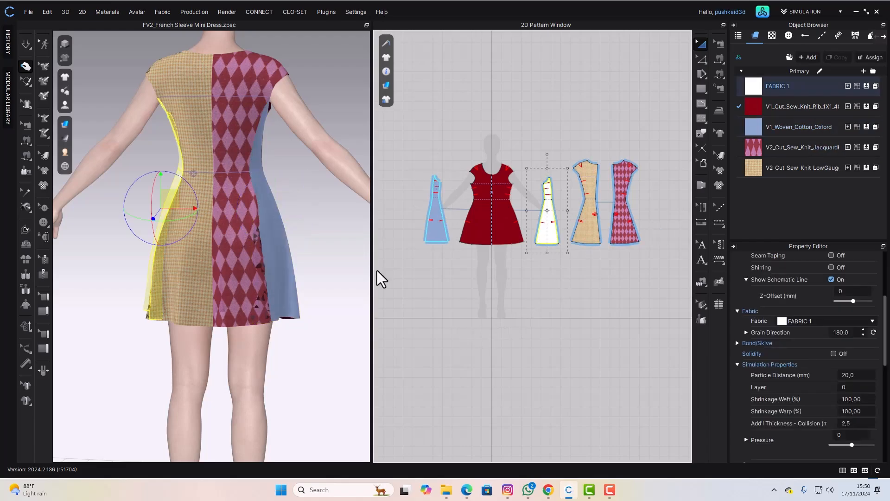
right_click_drag(170, 291, 218, 284)
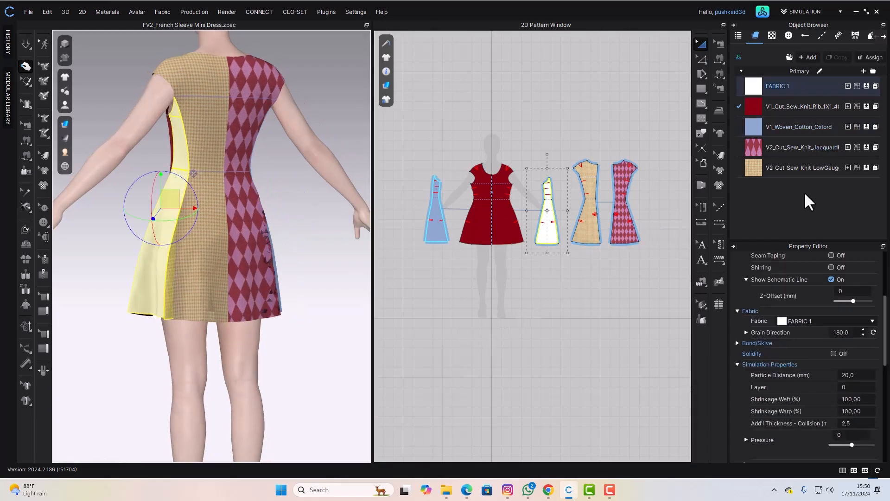
left_click(866, 127)
left_click(577, 330)
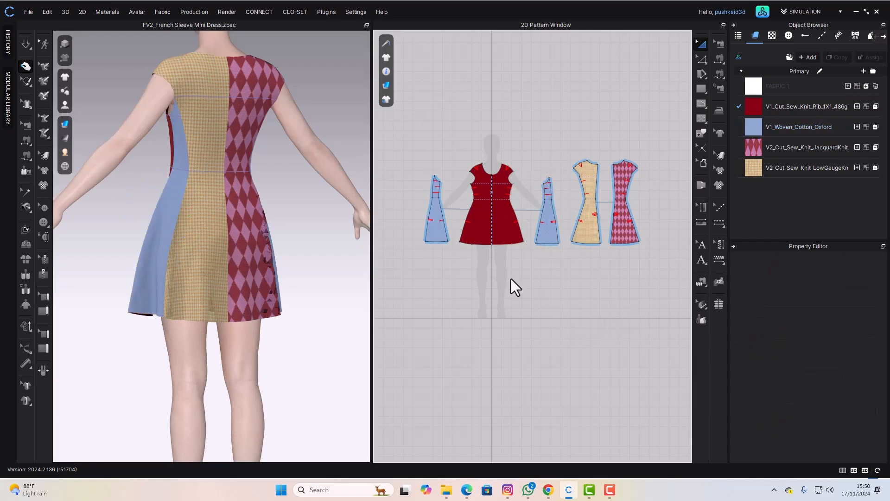
- Select both side panels together and assign V1_Woven_Cotton_Oxford to them in a single operation
left_click(436, 230)
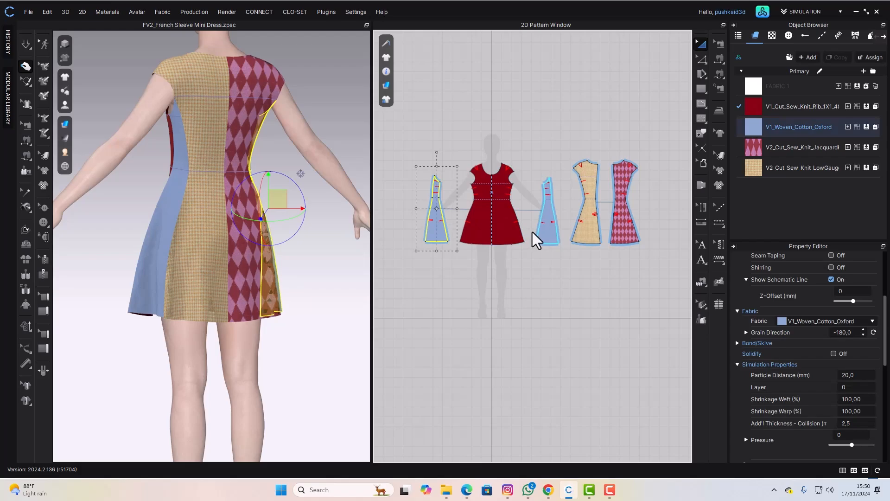
left_click(546, 232, "shift")
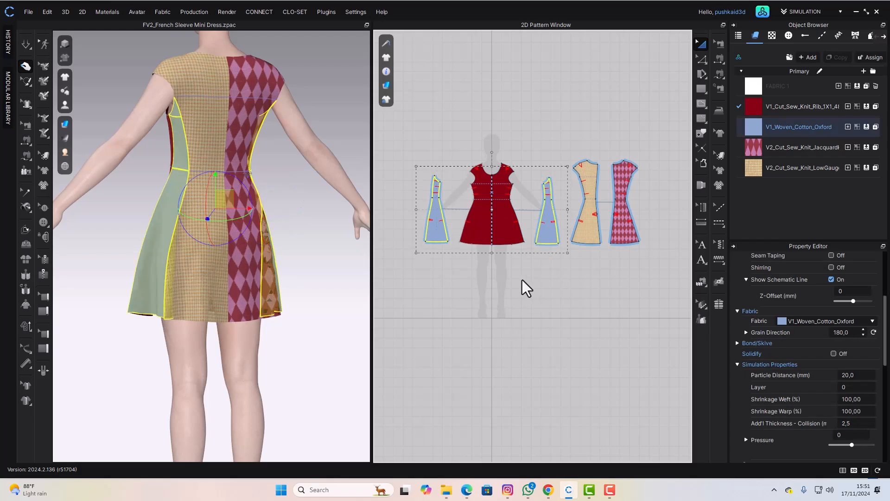
left_click(513, 313)
left_click(436, 235)
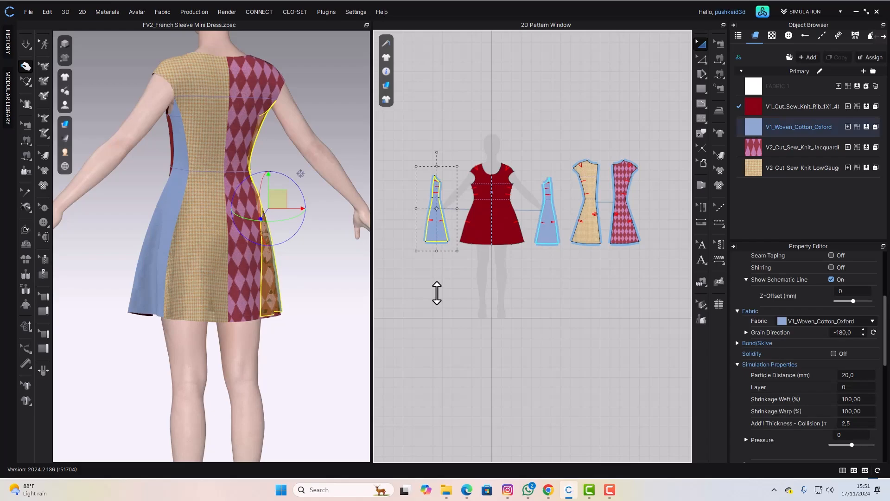
left_click(481, 316)
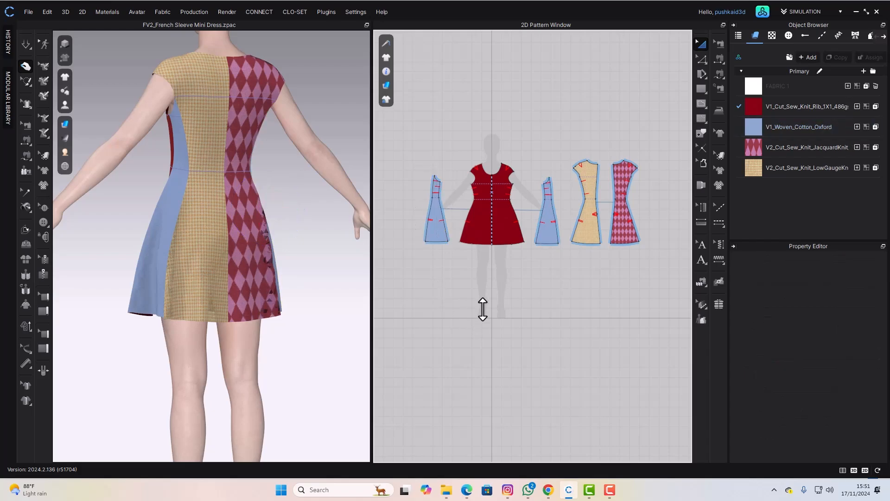
left_click(434, 222)
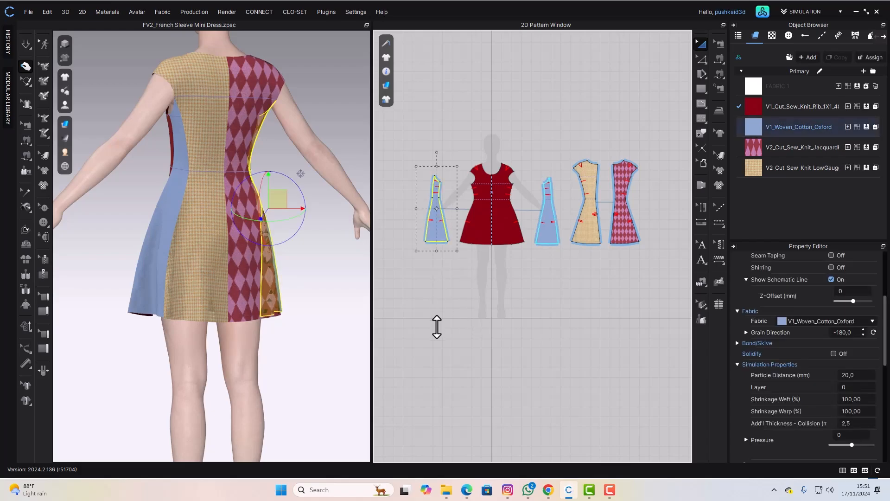
left_click(548, 233, "shift")
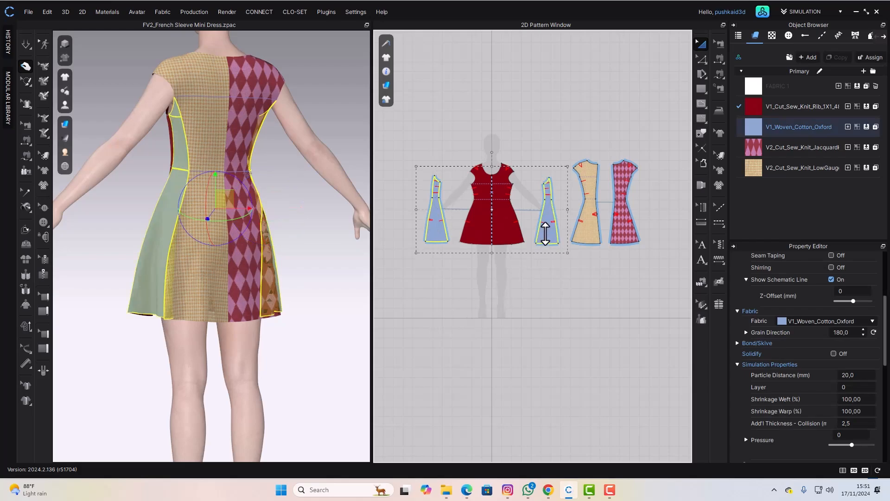
left_click(867, 126)
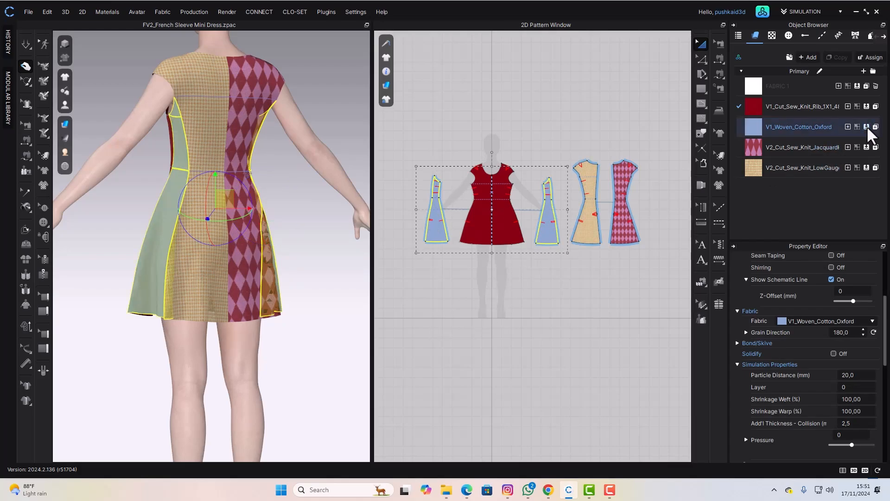
left_click(577, 355)
- Select the red V1_Cut_Sew_Knit_Rib fabric and collapse its Material and Physical Property sections to review the main property groups
scroll(575, 346, "down", 2)
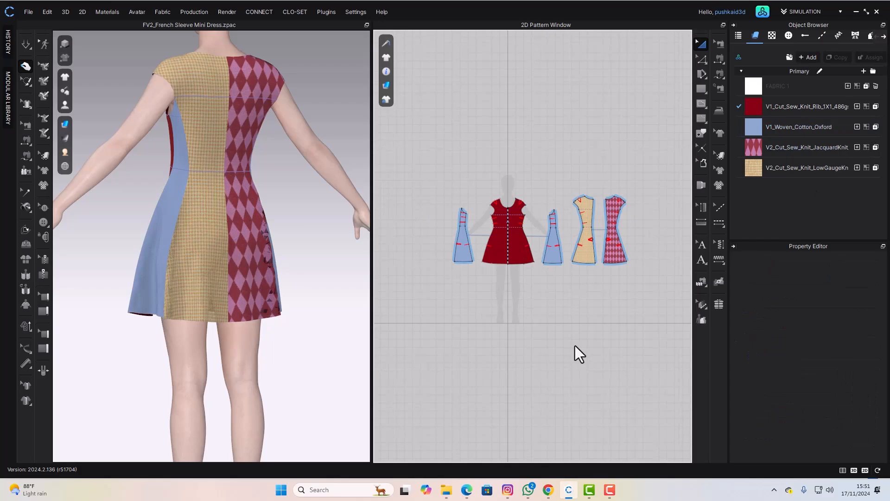
scroll(562, 310, "up", 3)
scroll(562, 311, "down", 1)
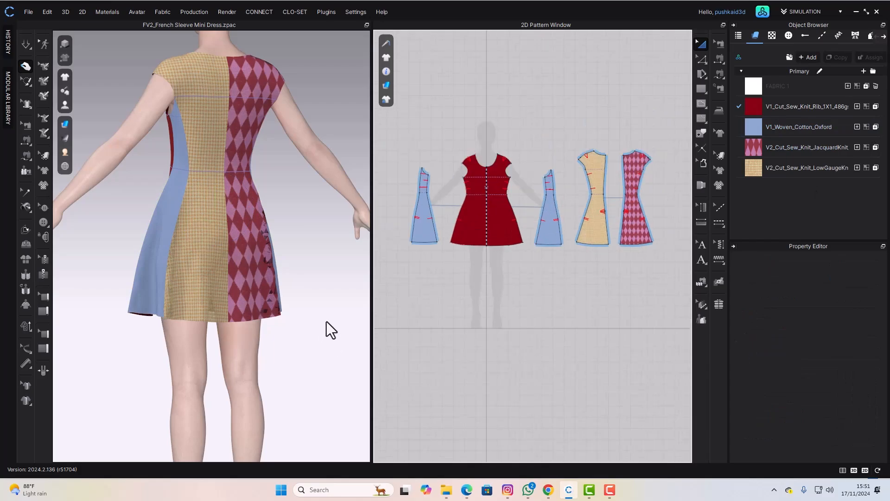
right_click_drag(327, 321, 238, 324)
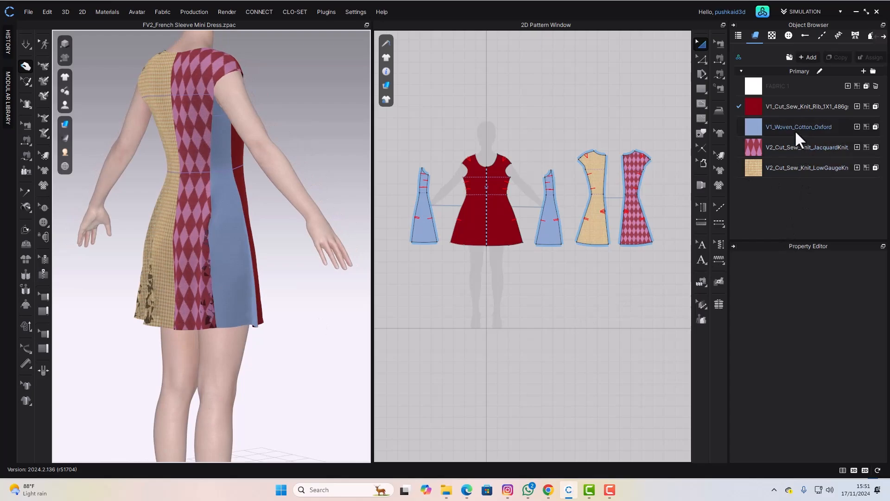
left_click(783, 106)
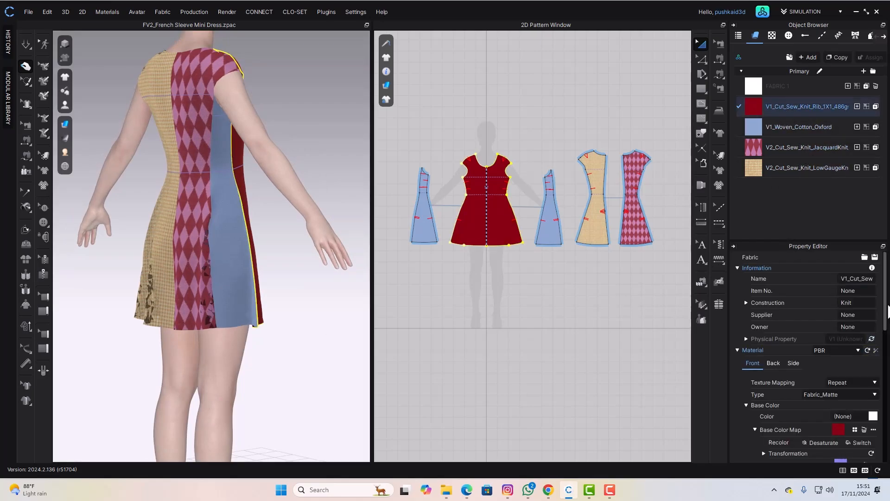
left_click_drag(888, 310, 885, 335)
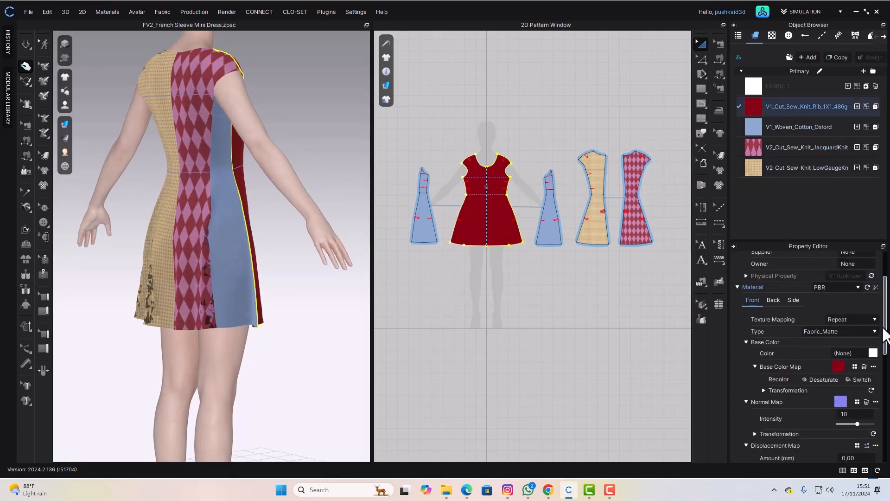
left_click(738, 286)
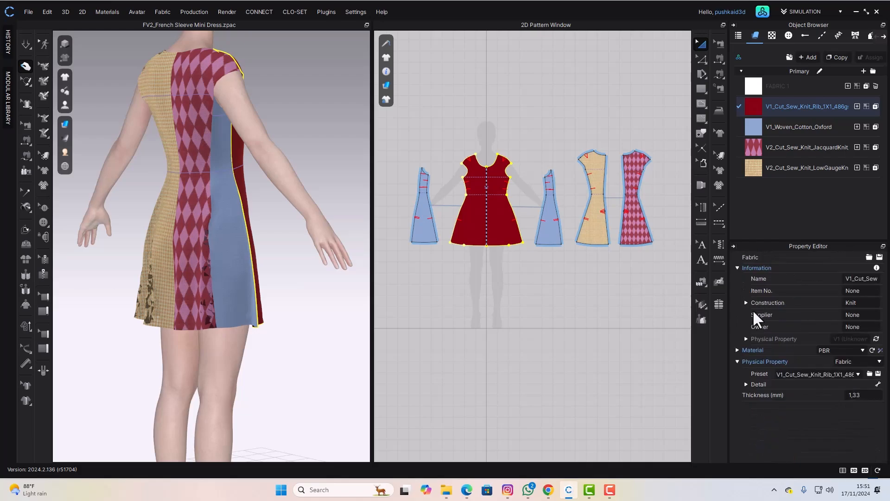
left_click(738, 362)
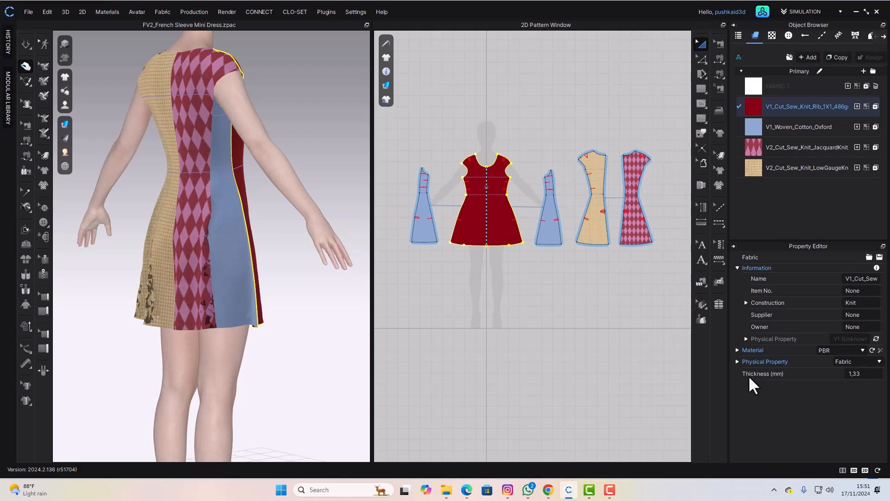
- Expand the red fabric's Material properties and examine its base color, normal map and available material types
left_click(738, 350)
scroll(825, 381, "down", 2)
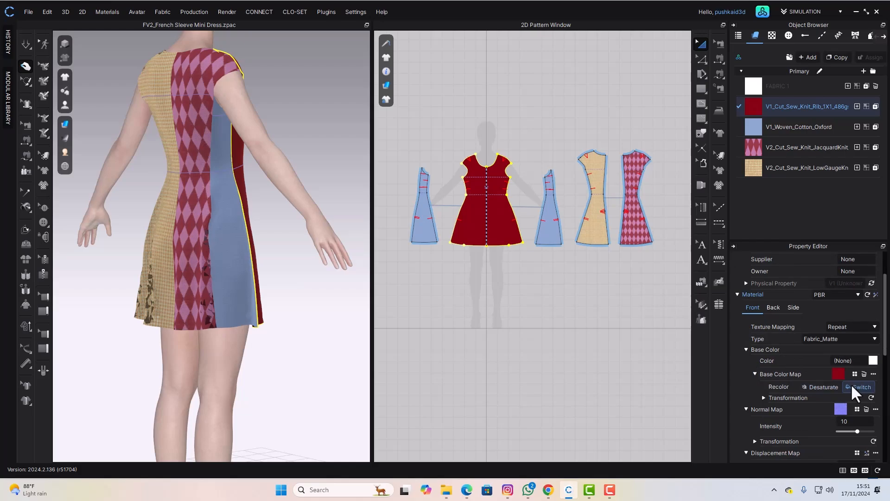
scroll(845, 383, "down", 1)
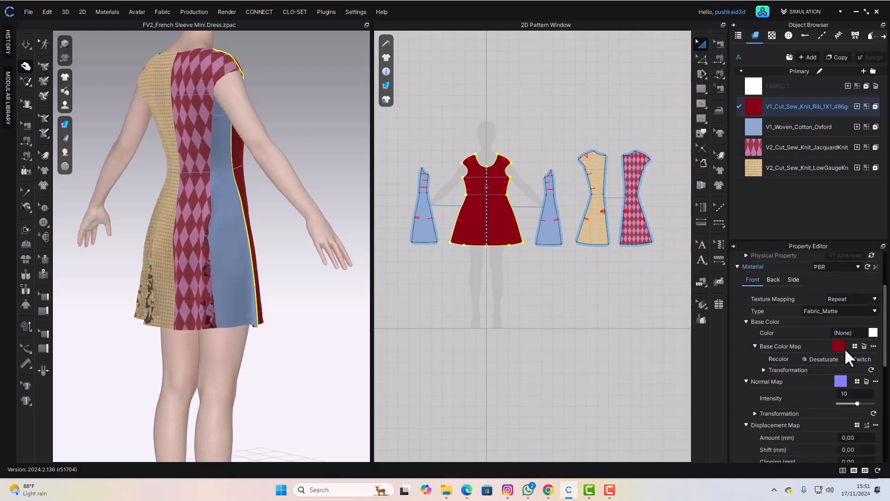
scroll(845, 348, "up", 1)
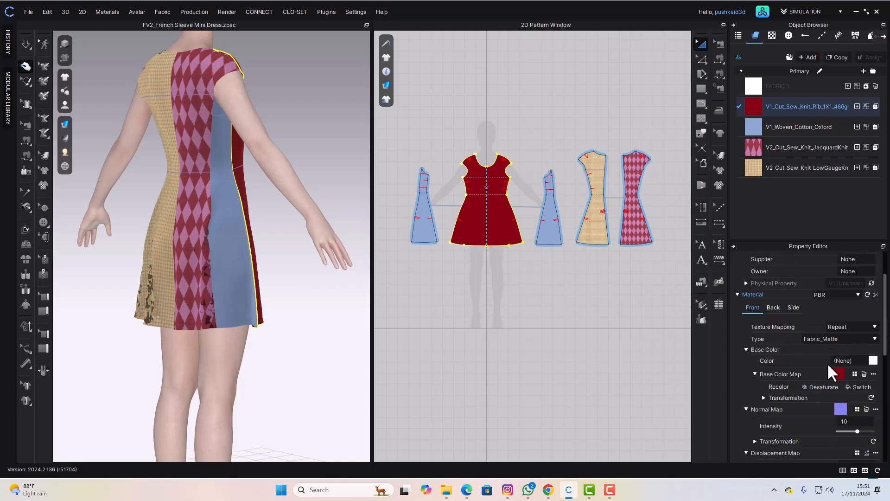
scroll(838, 375, "down", 1)
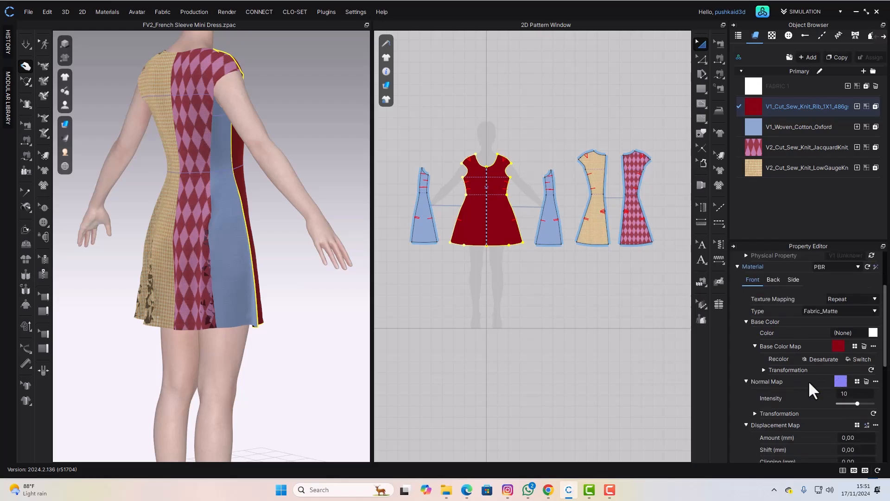
scroll(806, 402, "up", 1)
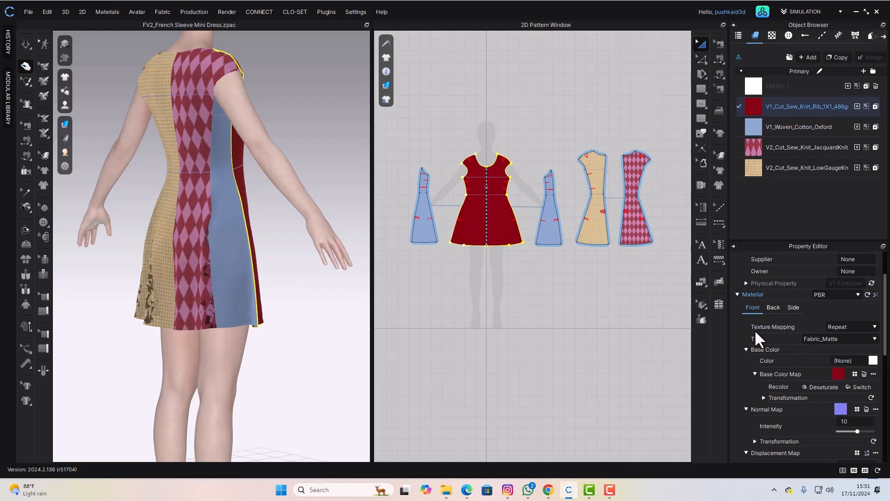
left_click(872, 338)
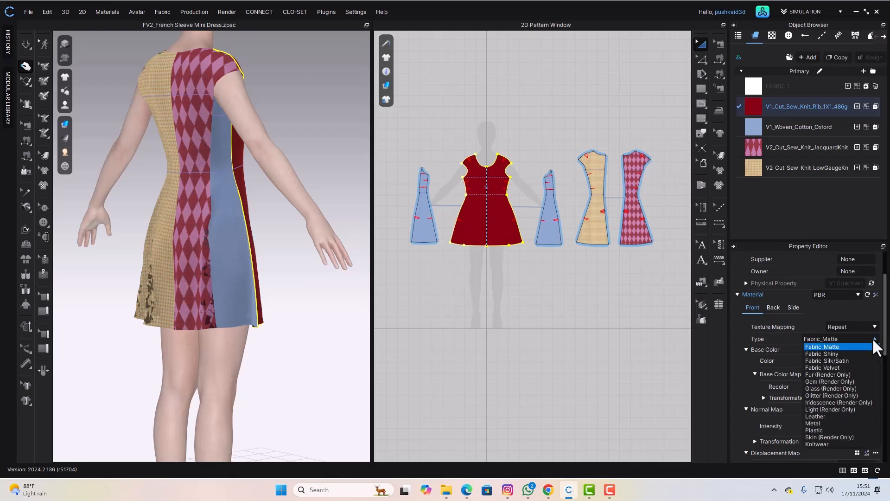
left_click(742, 366)
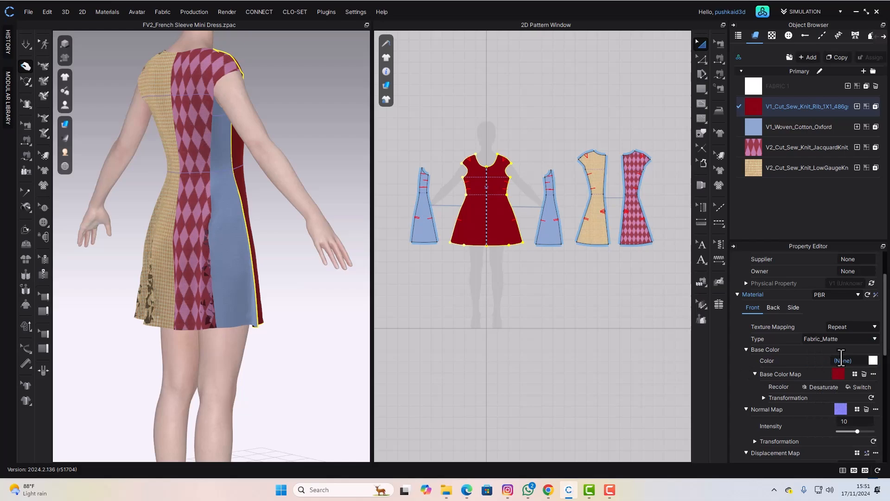
- Try the Fabric_Shiny and Fabric_Silk/Satin material types on the red fabric while viewing the dress front up close
scroll(435, 187, "up", 3)
scroll(436, 188, "up", 2)
right_click_drag(306, 283, 177, 257)
scroll(280, 261, "up", 6)
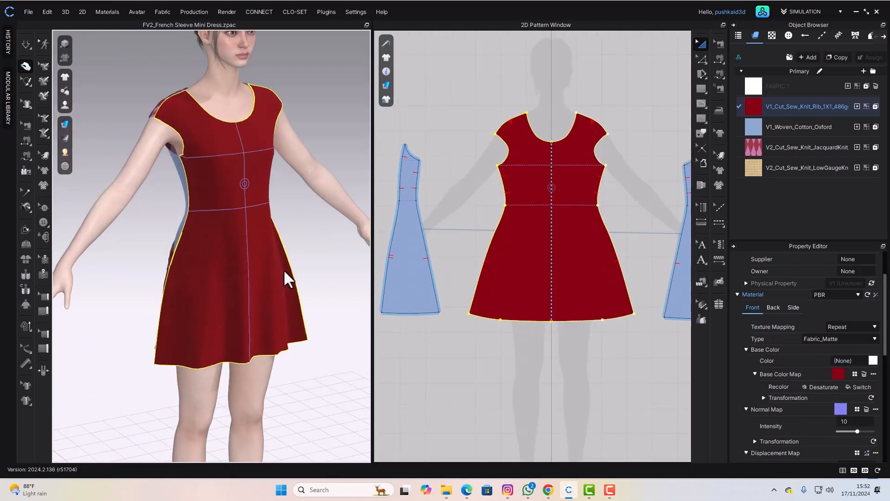
scroll(280, 302, "up", 5)
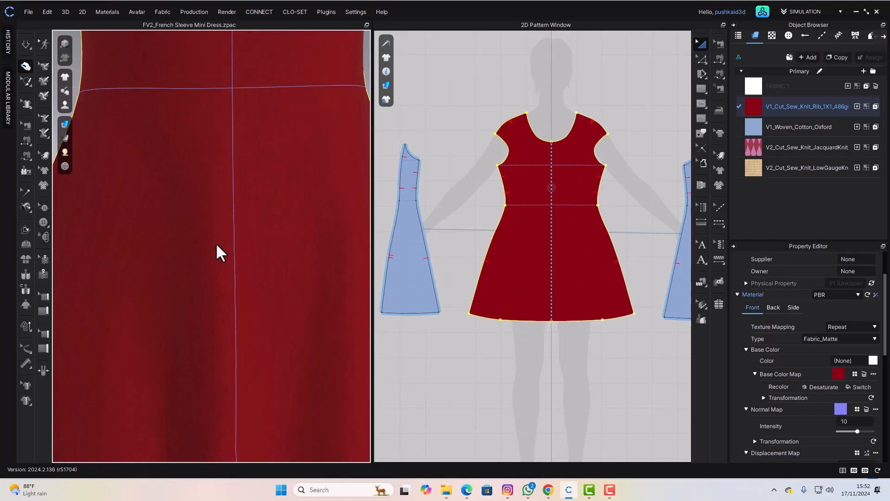
left_click(872, 339)
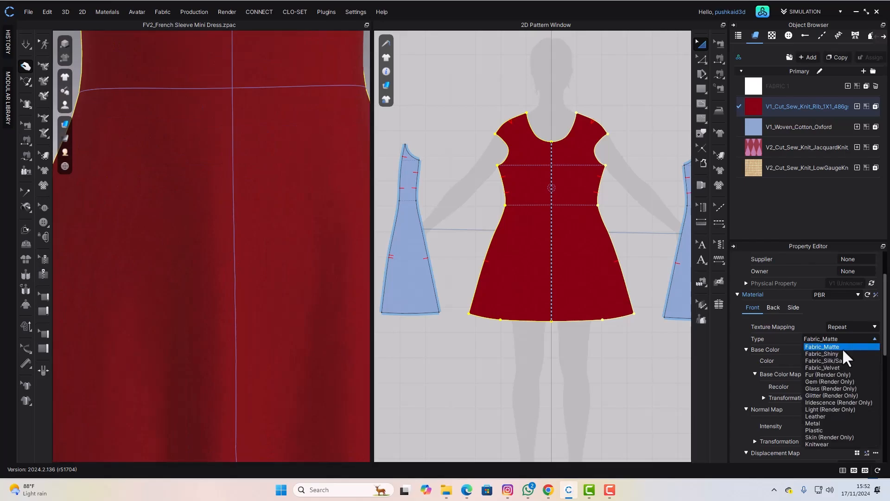
left_click(837, 353)
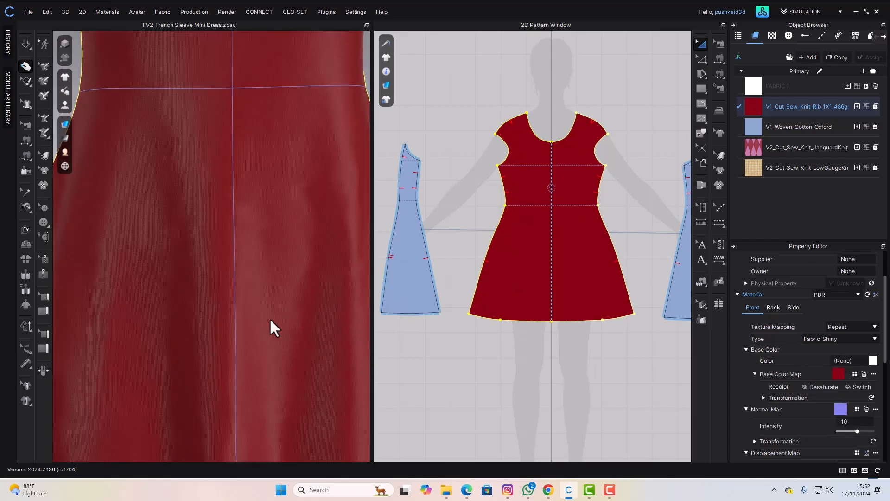
scroll(271, 321, "down", 4)
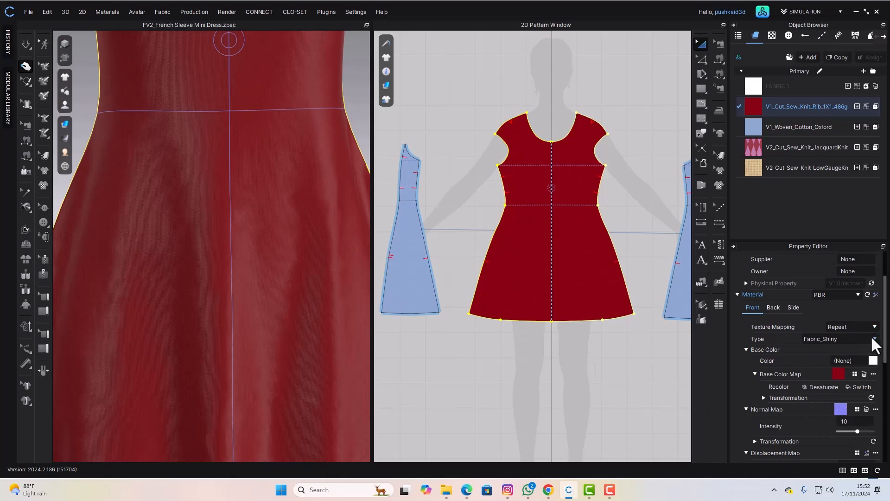
left_click(872, 338)
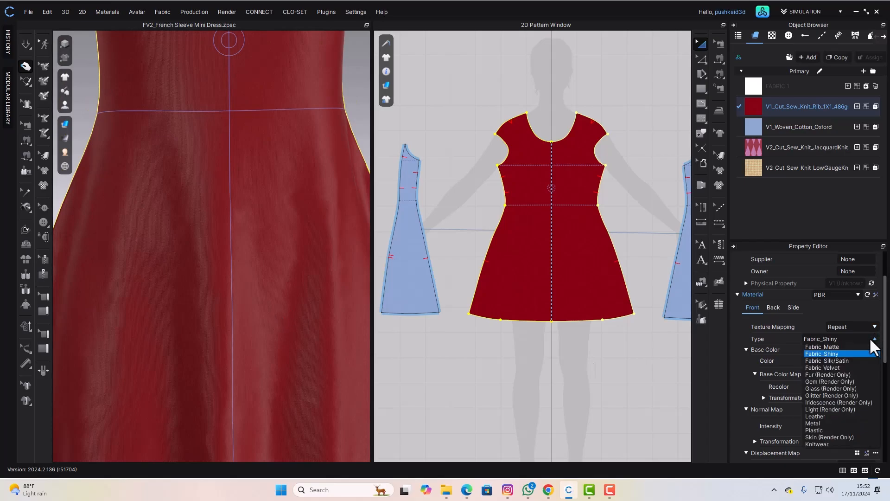
left_click(842, 362)
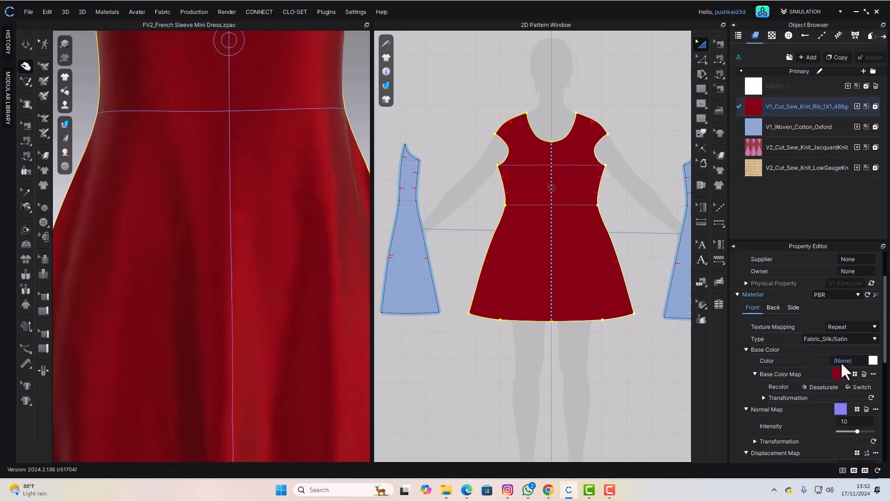
- Try the Metal and Plastic material types on the red fabric of the front panel
left_click(872, 338)
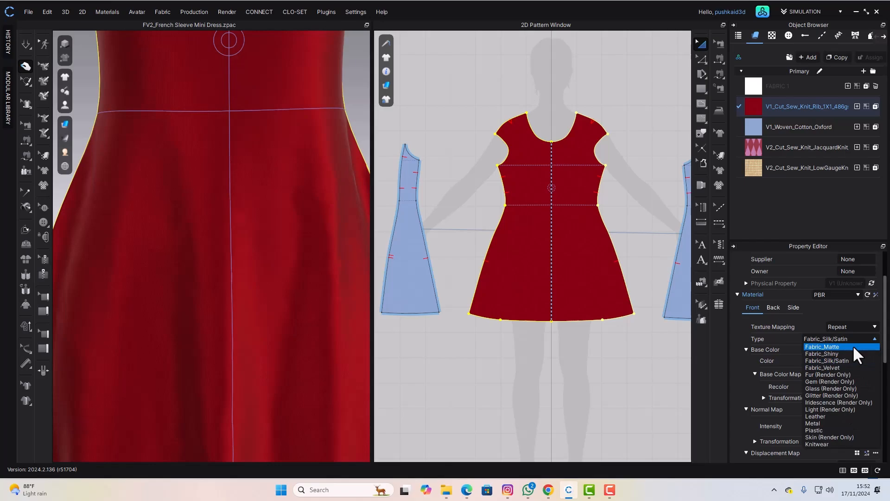
left_click(825, 422)
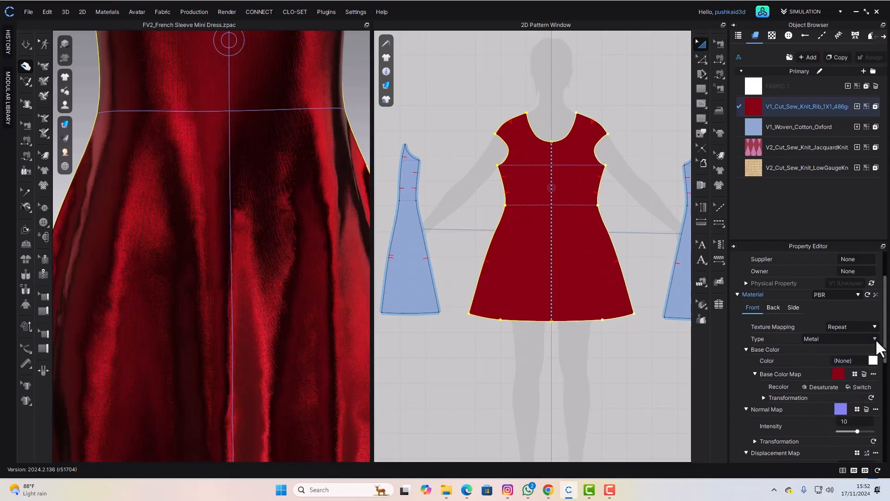
left_click(875, 338)
left_click(820, 429)
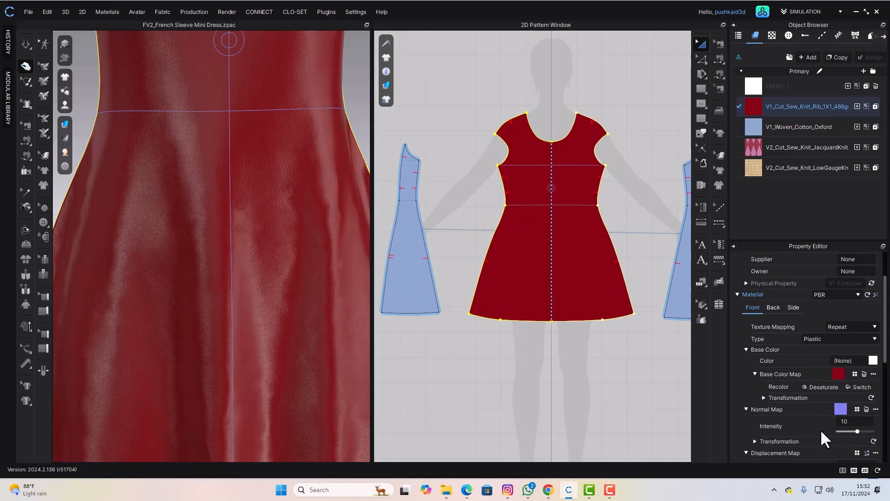
- Examine the Plastic finish of the red front panel on the avatar, both in detail and across the full dress
left_click(872, 339)
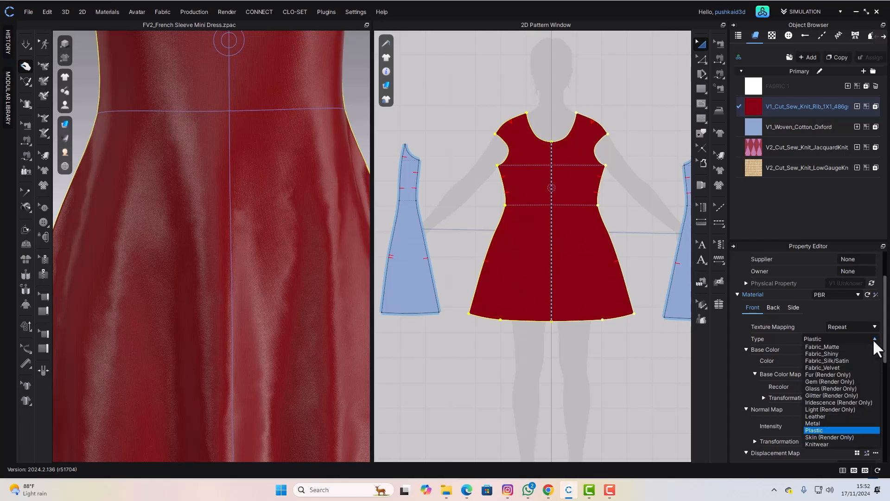
left_click(737, 294)
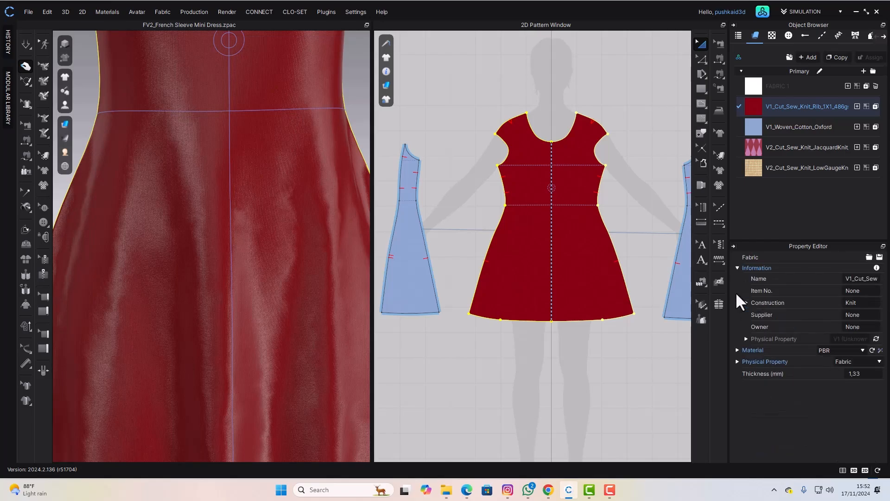
left_click(738, 350)
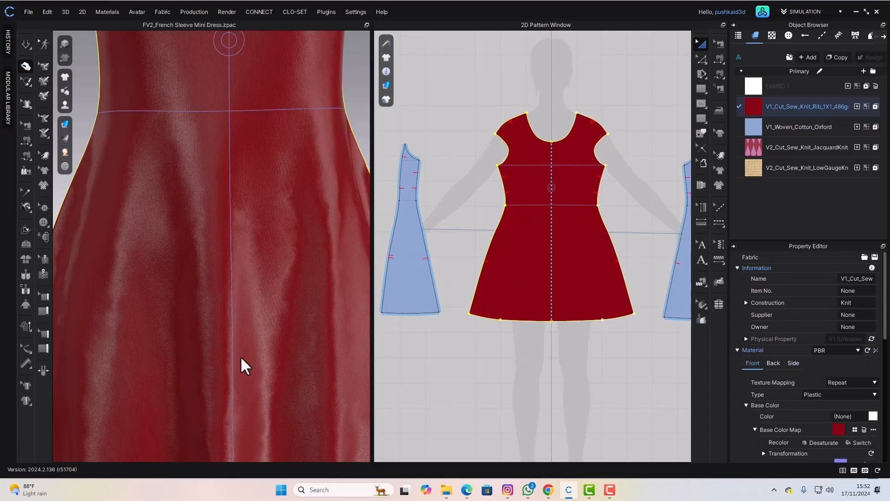
scroll(240, 355, "down", 5)
scroll(244, 343, "up", 2)
scroll(278, 344, "down", 1)
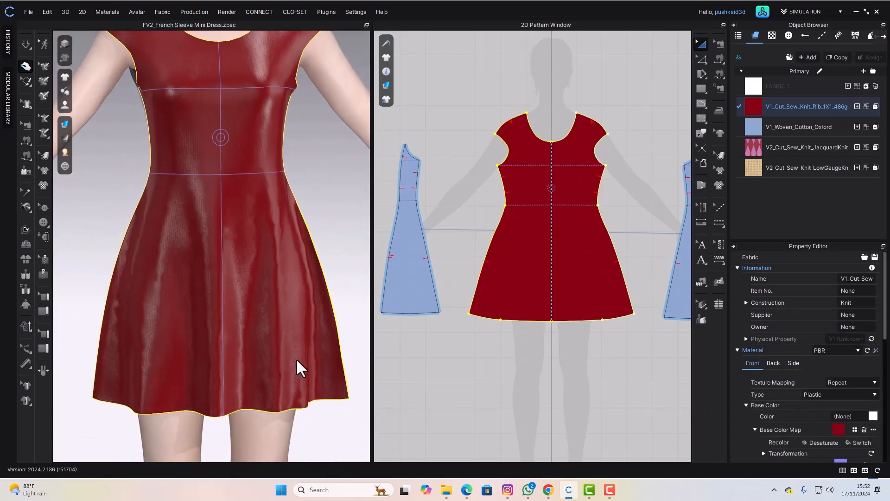
mouse_move(296, 360)
right_mouse_down()
mouse_move(281, 356)
mouse_move(304, 354)
right_mouse_up()
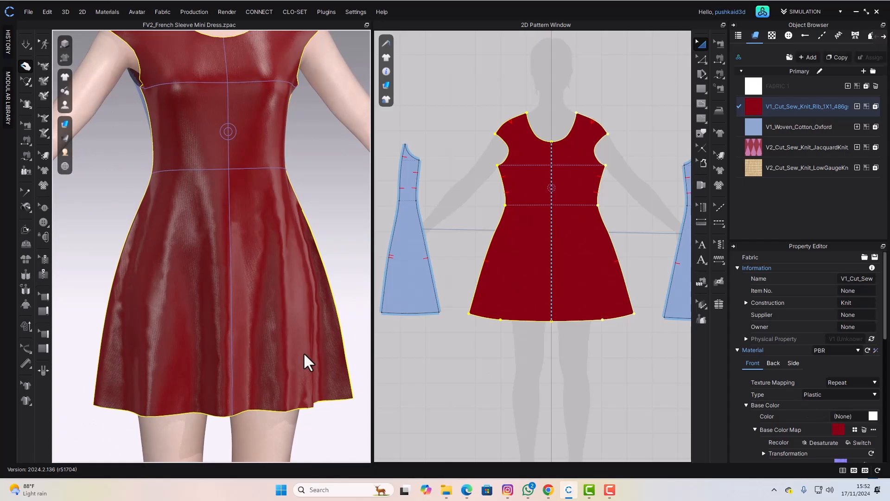
scroll(304, 352, "down", 3)
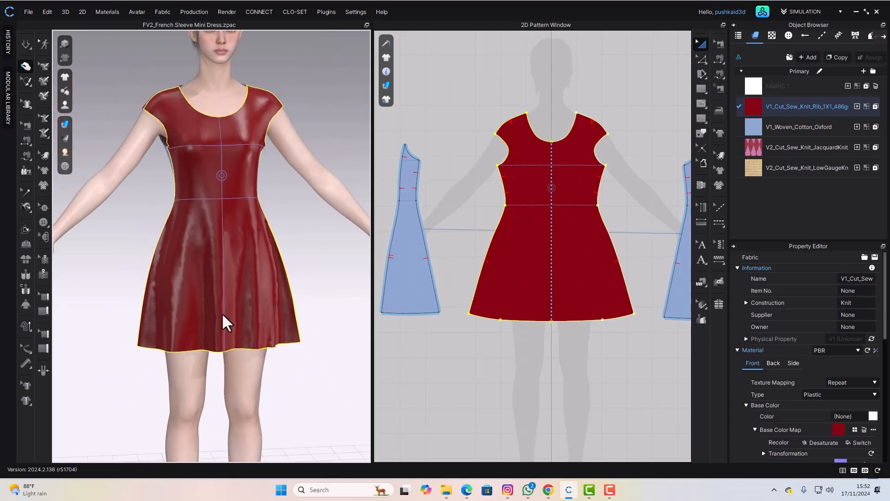
right_click_drag(221, 313, 194, 351)
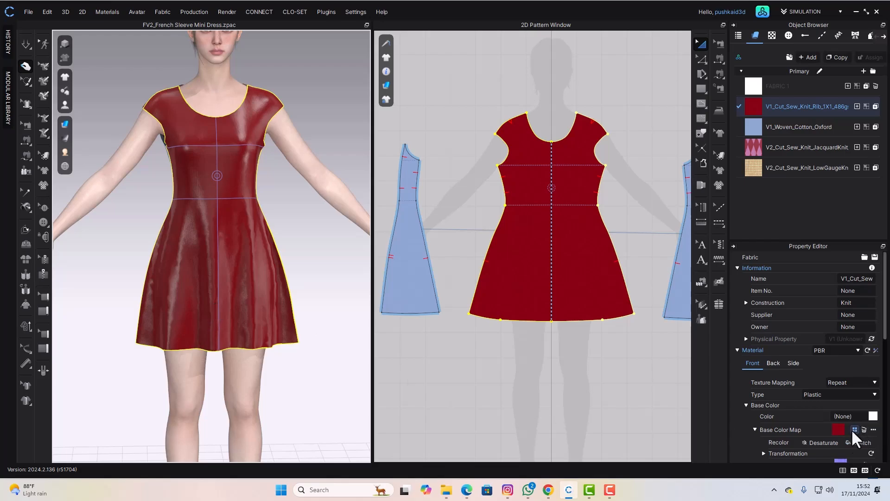
- Set the red V1_Cut_Sew_Knit_Rib fabric's material type to Metal
scroll(851, 430, "down", 1)
scroll(824, 443, "up", 1)
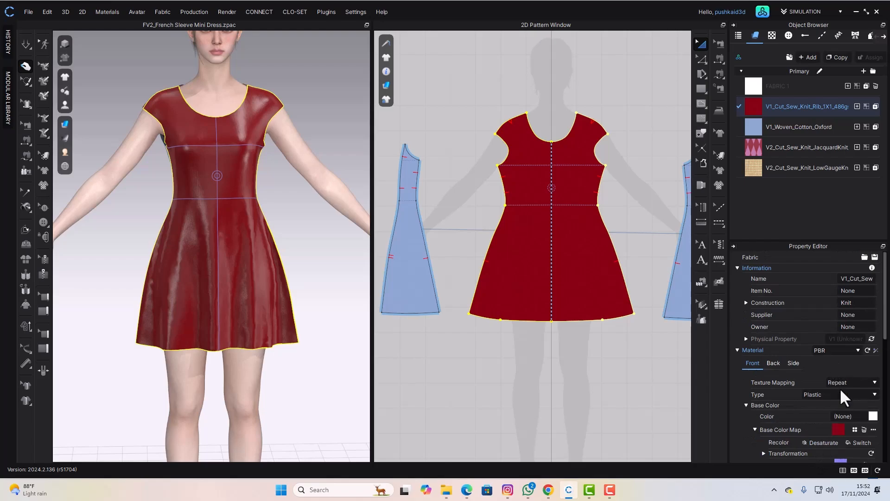
scroll(857, 430, "down", 2)
scroll(834, 390, "up", 1)
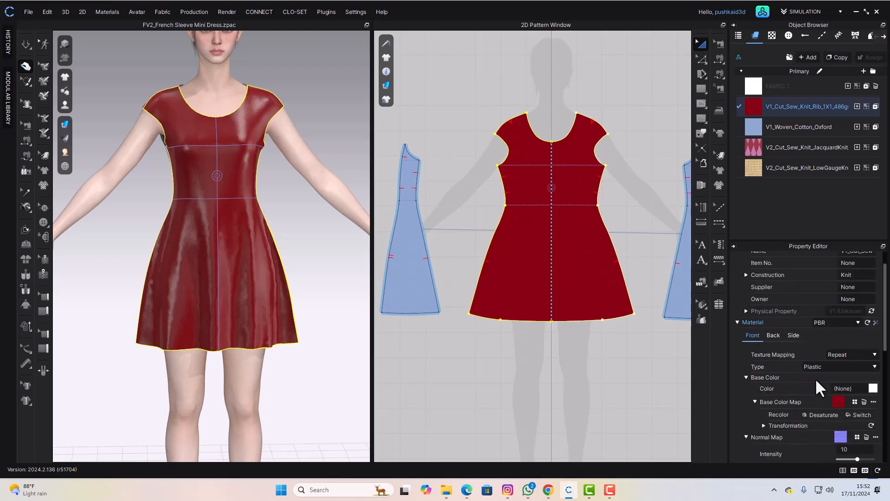
left_click(875, 367)
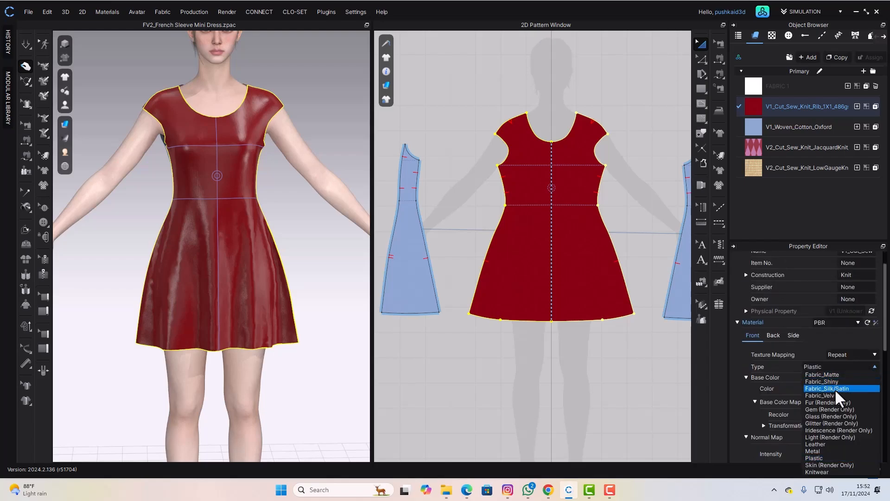
left_click(828, 451)
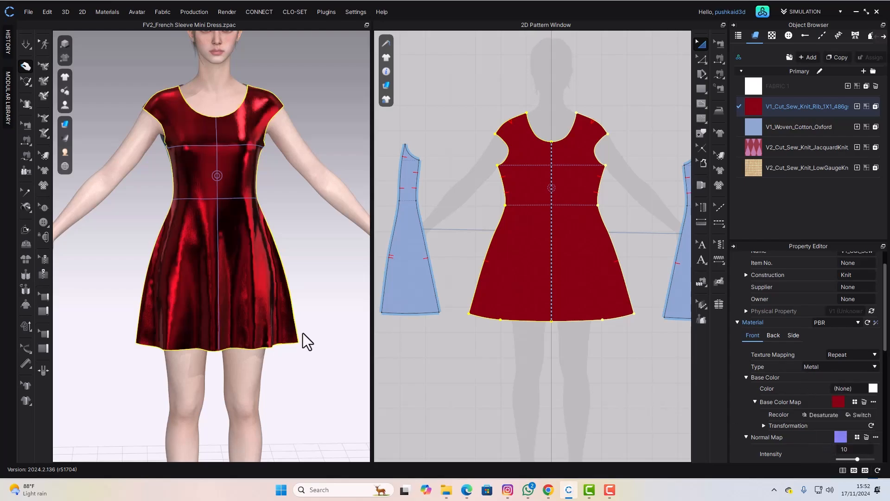
- Collapse the red rib fabric's material settings and show its physical property settings, including the preset choice
left_click(738, 323)
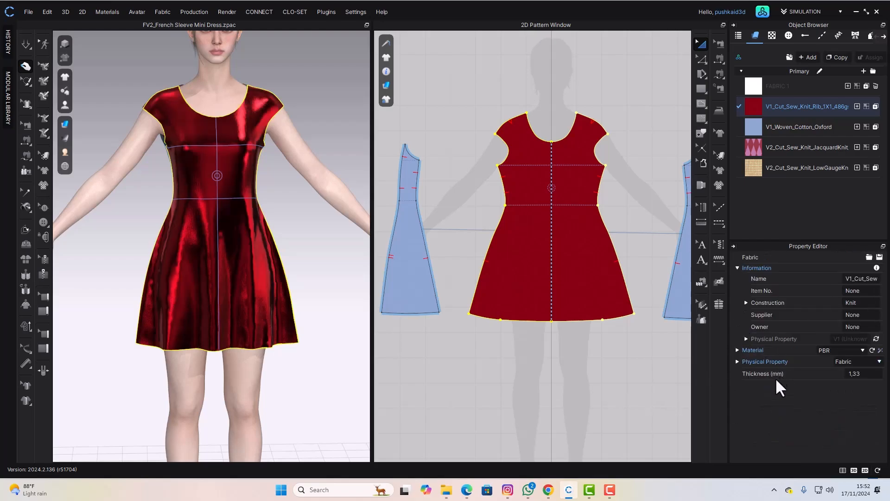
left_click(857, 375)
left_click(737, 362)
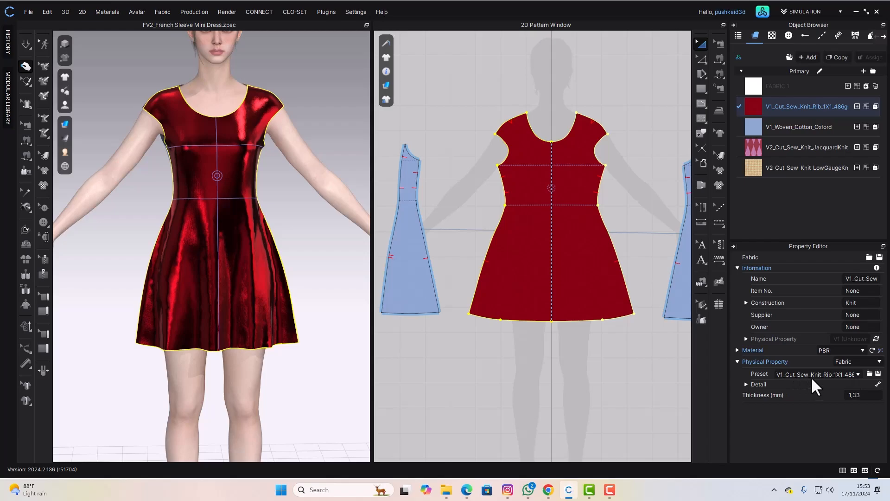
left_click(858, 374)
left_click(803, 414)
left_click(738, 351)
left_click(738, 350)
- Browse the physical property presets available for the red rib fabric, across both the V1 and V2 fabric ranges
left_click(859, 373)
scroll(824, 322, "down", 9)
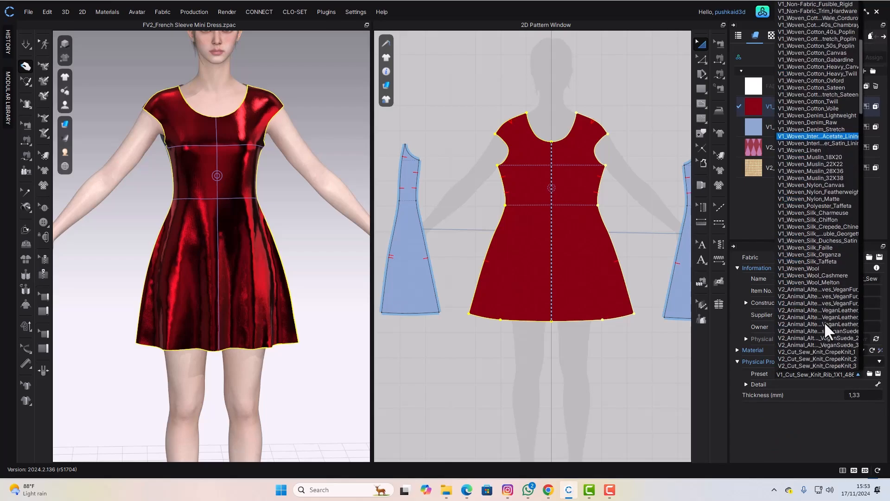
scroll(824, 322, "down", 20)
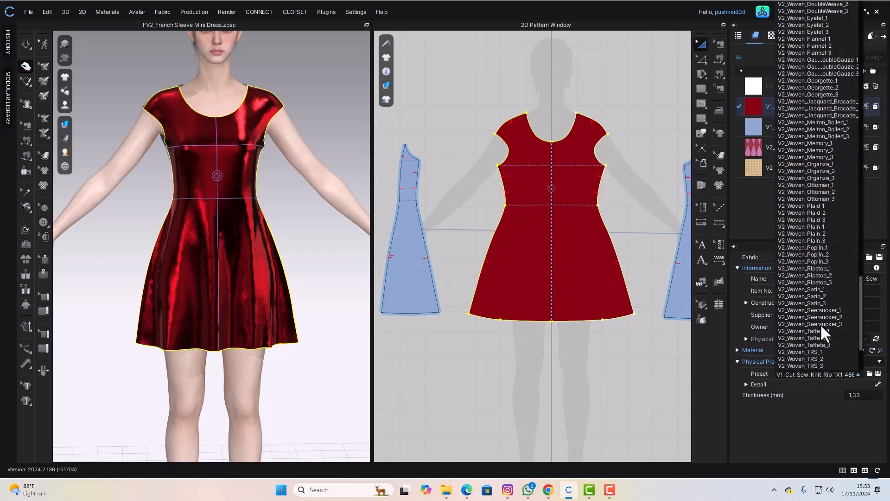
scroll(821, 324, "down", 5)
scroll(820, 324, "up", 15)
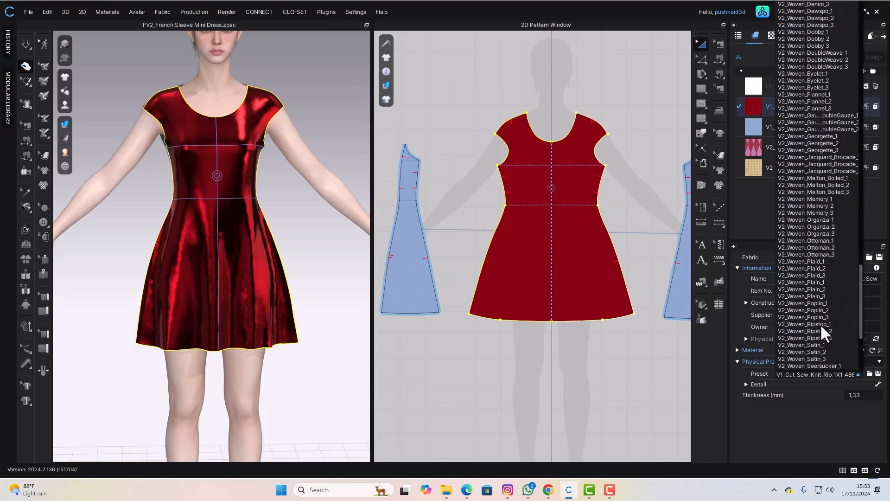
scroll(820, 324, "up", 20)
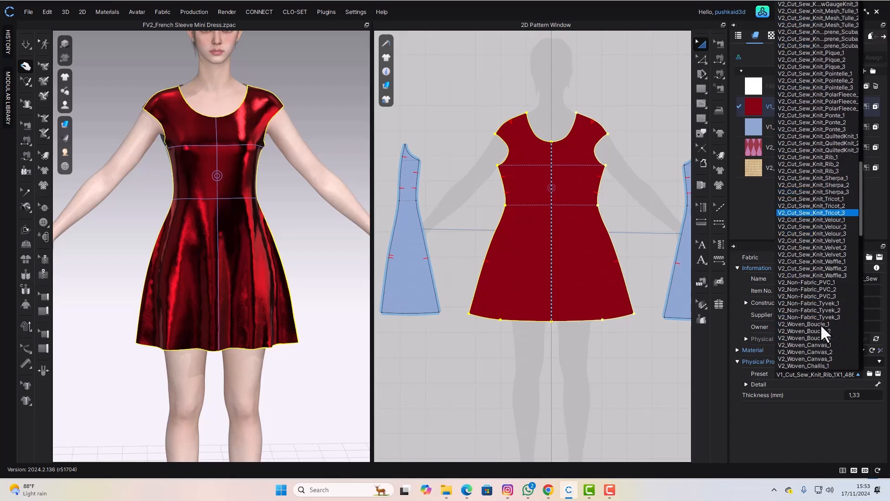
scroll(821, 323, "up", 6)
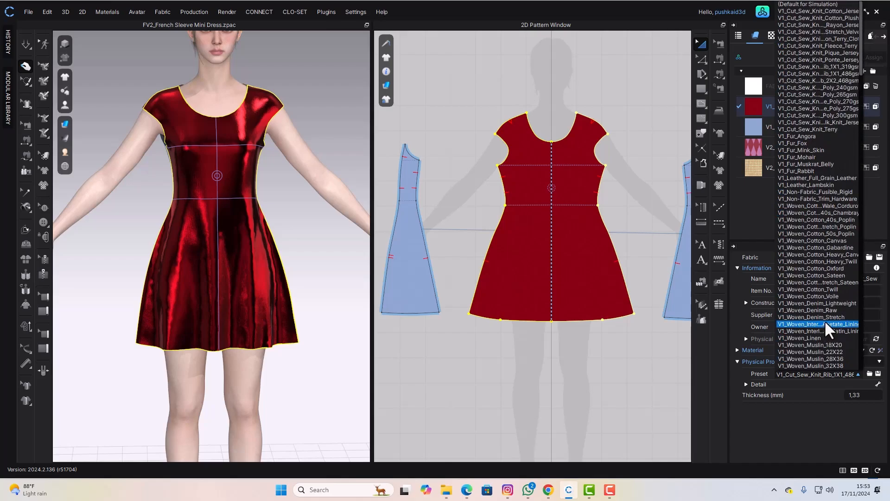
scroll(833, 277, "down", 20)
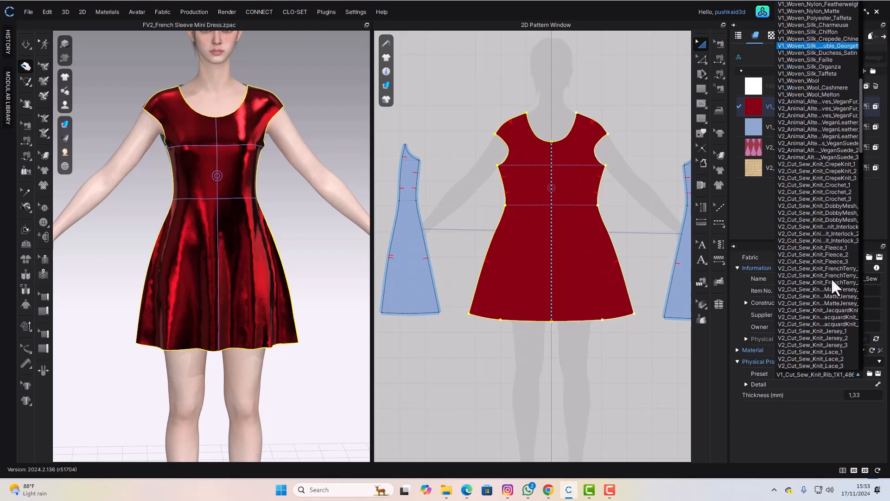
scroll(831, 277, "down", 14)
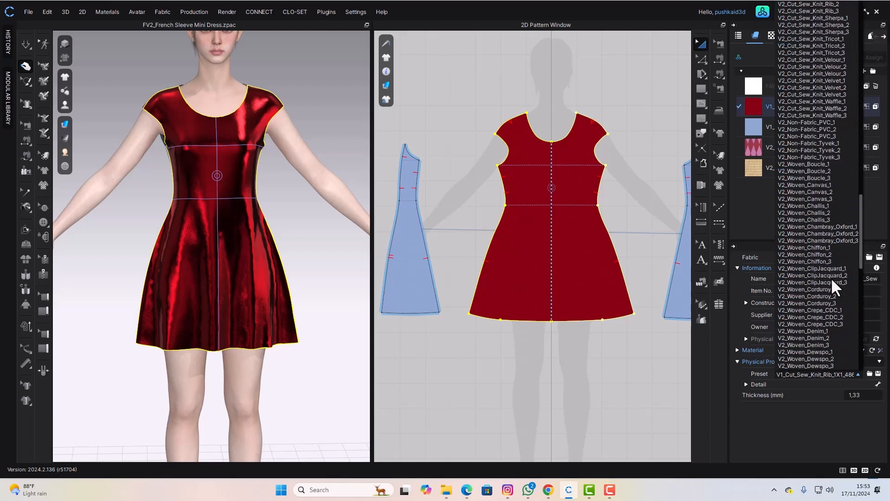
scroll(831, 277, "down", 14)
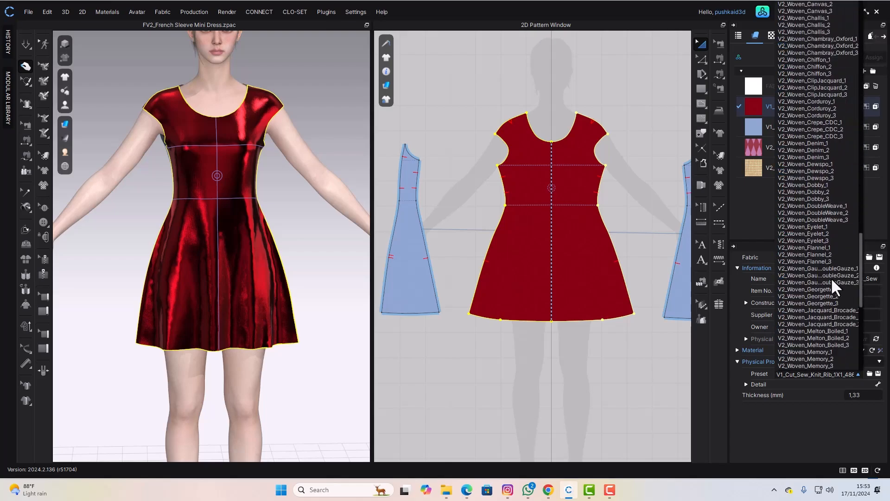
scroll(831, 278, "down", 10)
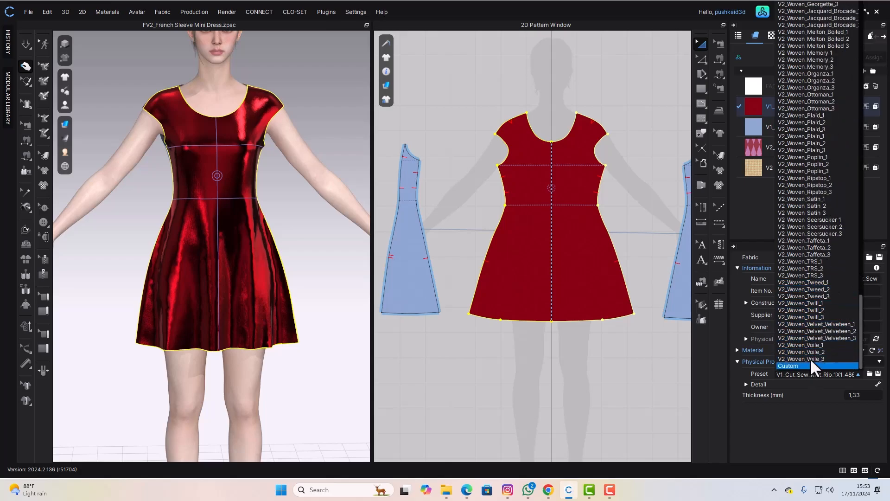
scroll(824, 262, "up", 6)
scroll(824, 262, "up", 20)
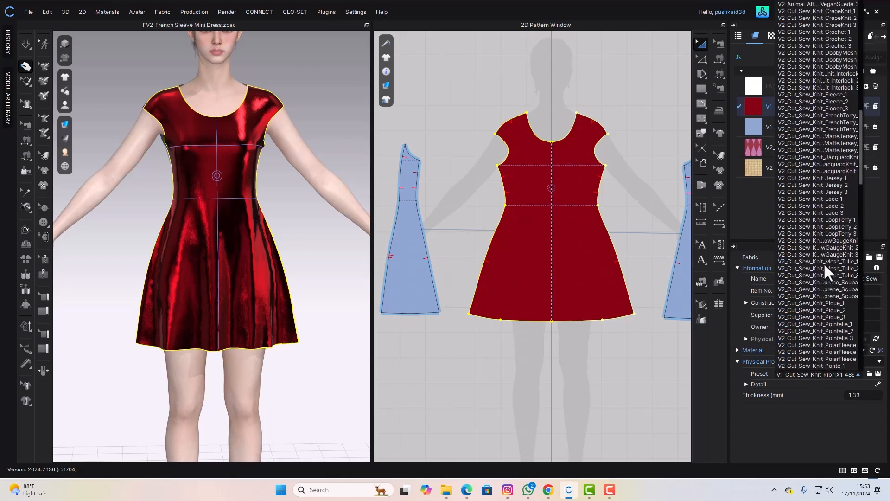
scroll(824, 262, "up", 3)
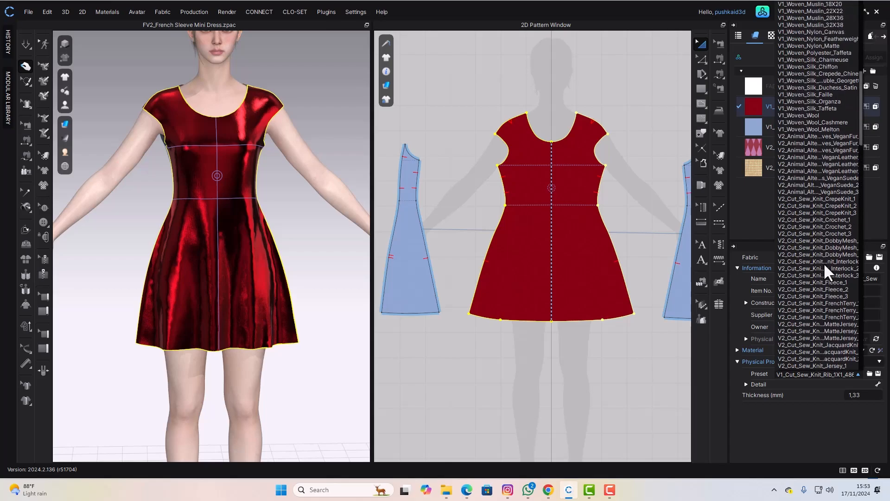
scroll(823, 263, "down", 10)
scroll(822, 263, "down", 12)
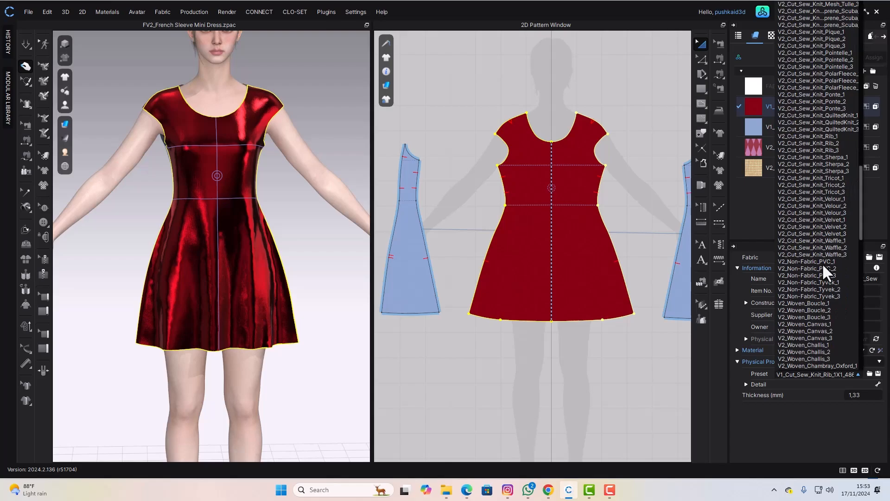
scroll(822, 263, "up", 10)
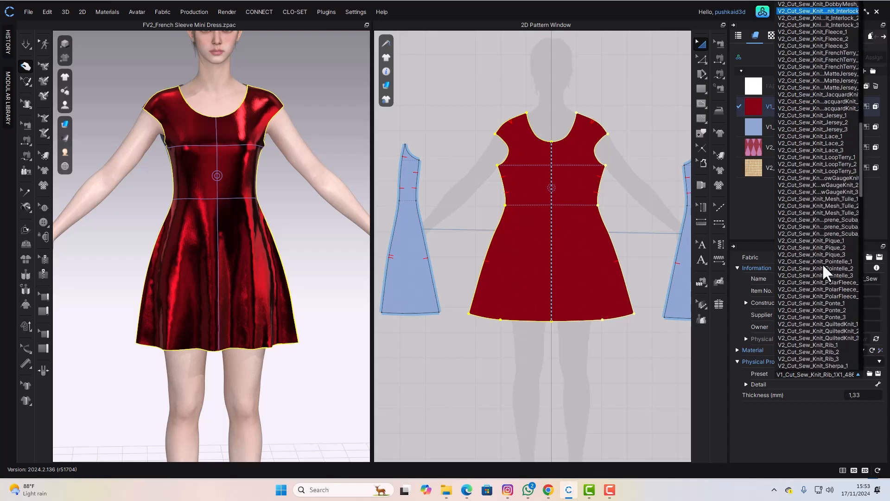
scroll(822, 263, "up", 20)
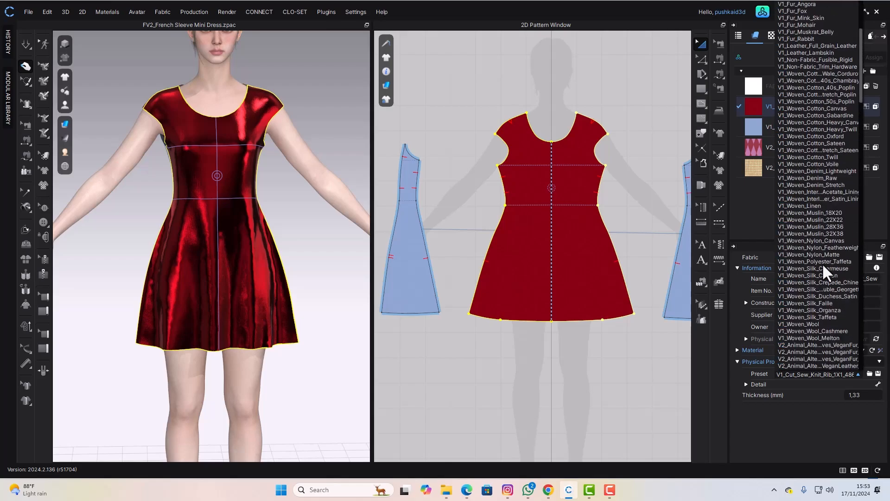
scroll(822, 263, "up", 7)
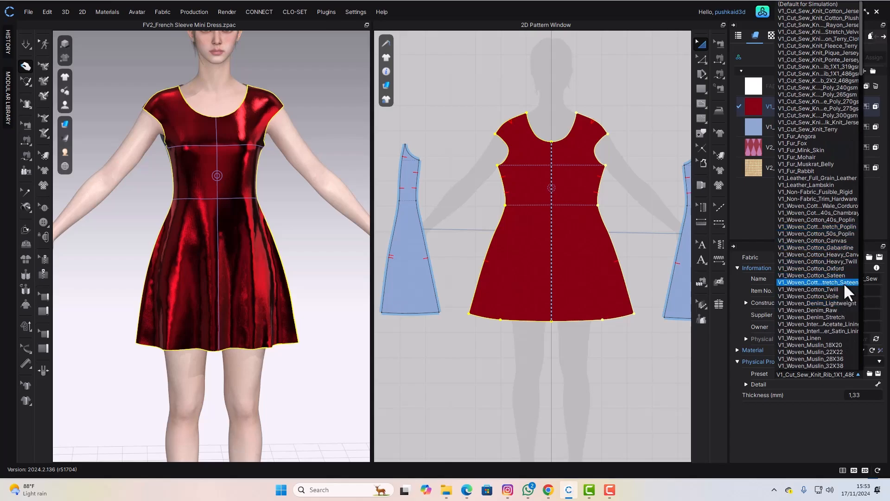
scroll(841, 283, "down", 20)
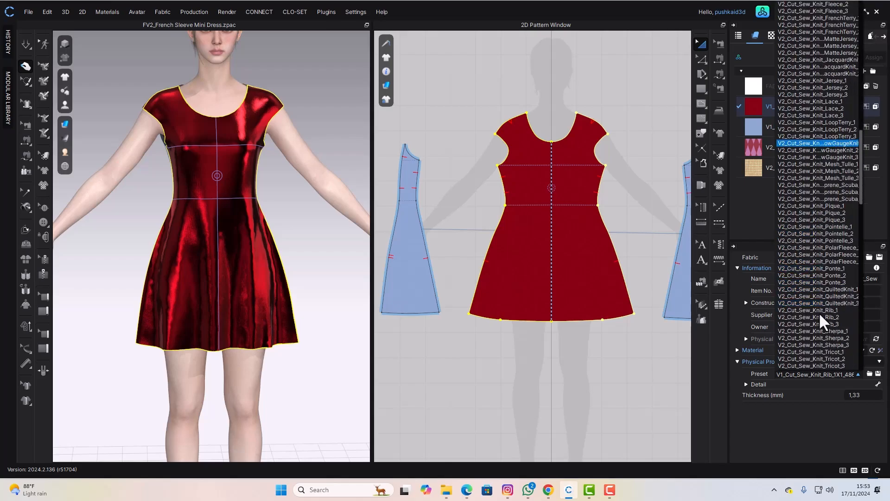
scroll(817, 319, "down", 20)
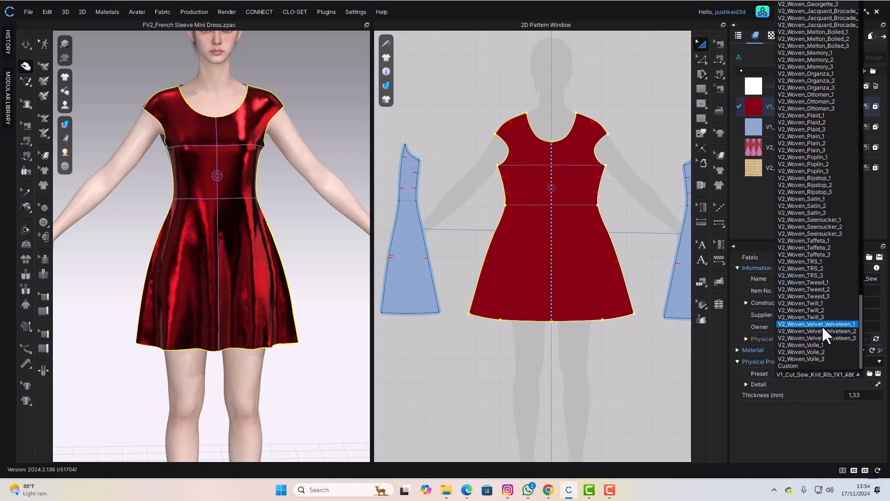
- Set the red rib fabric's physical property preset to Custom, dismissing the file error dialog
left_click(808, 366)
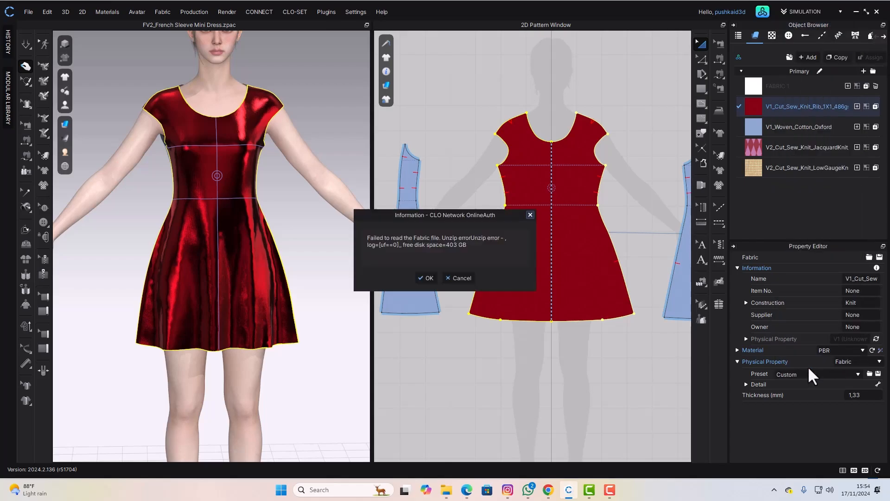
left_click(425, 277)
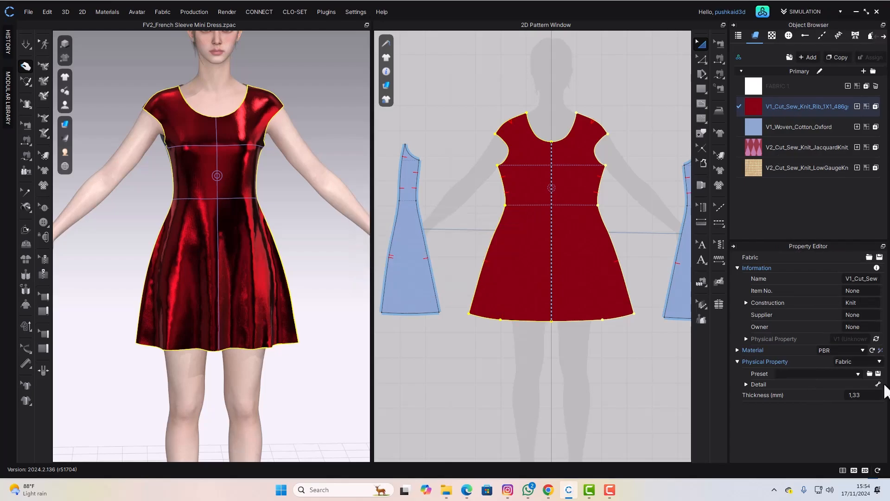
left_click(858, 373)
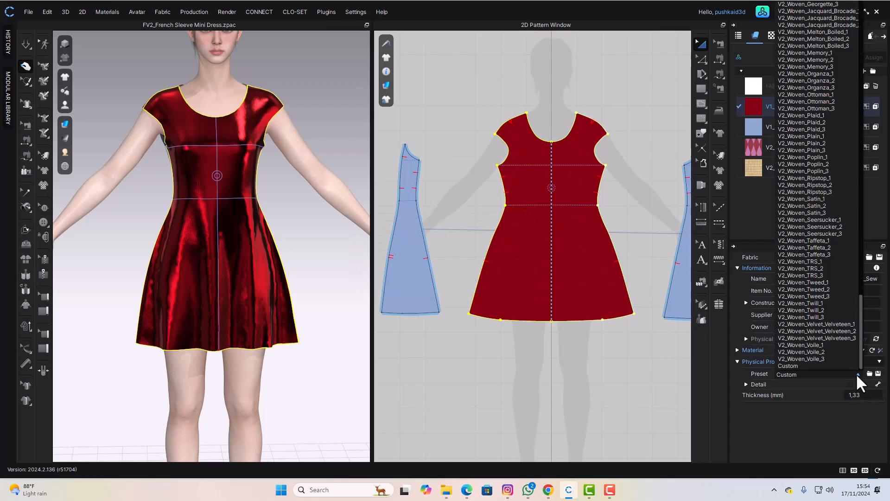
left_click(814, 366)
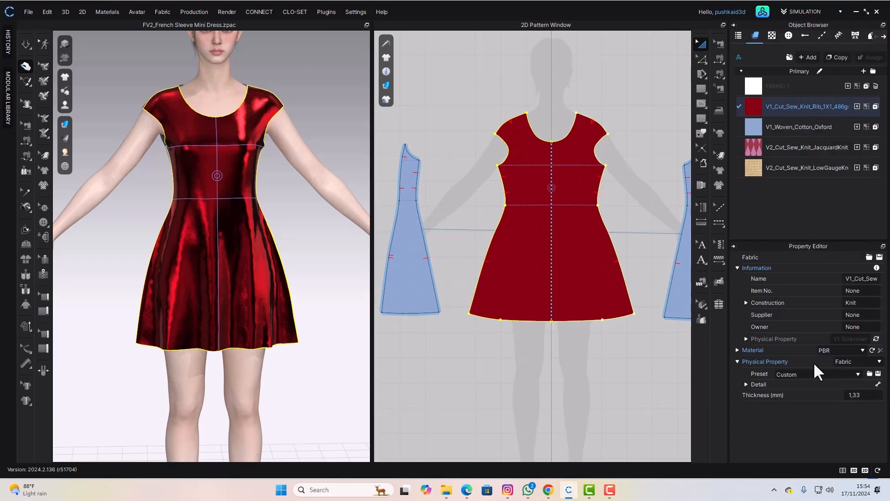
- Expand the custom preset's details and examine its stretch, shear, buckling, damping, weight and friction settings
left_click(747, 384)
scroll(871, 413, "down", 2)
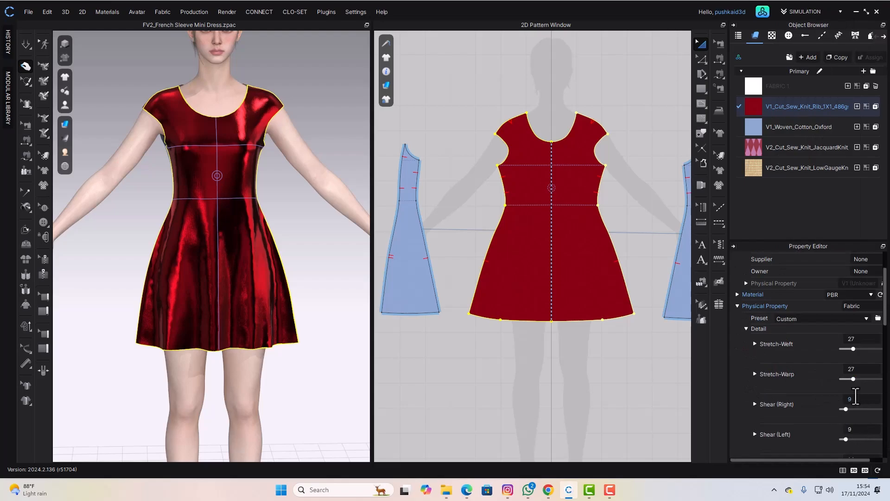
scroll(830, 374, "down", 10)
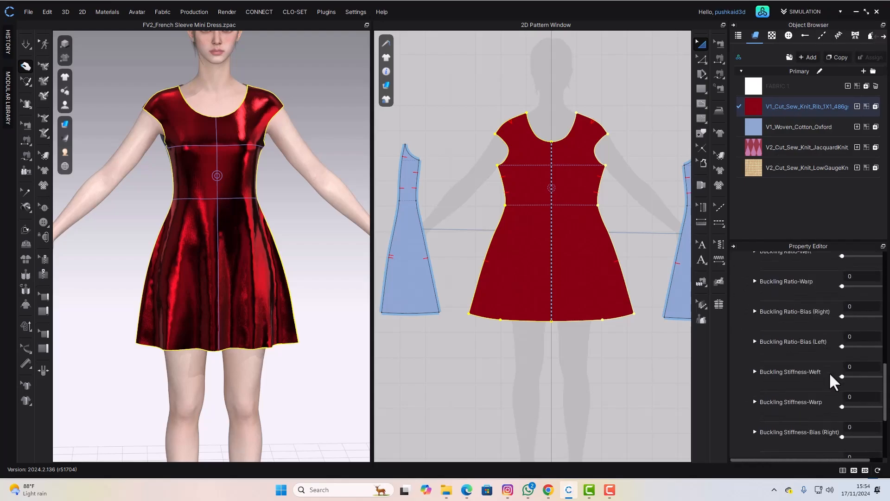
scroll(829, 372, "down", 5)
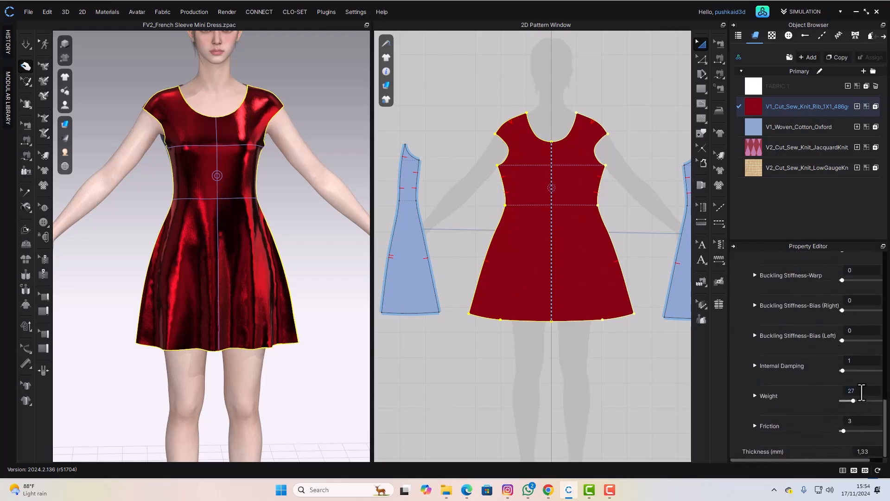
left_click(862, 392)
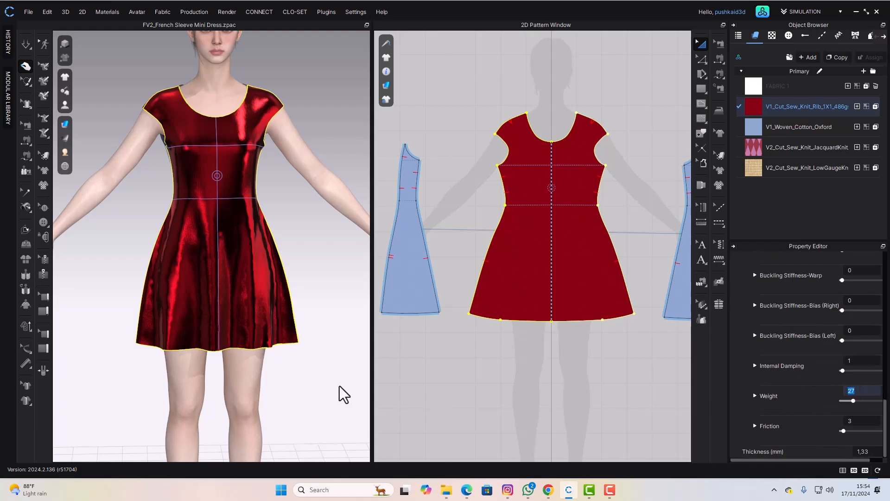
key("BackSpace")
- Start the simulation and pull the skirt of the red front panel outward on the avatar
left_click(26, 44)
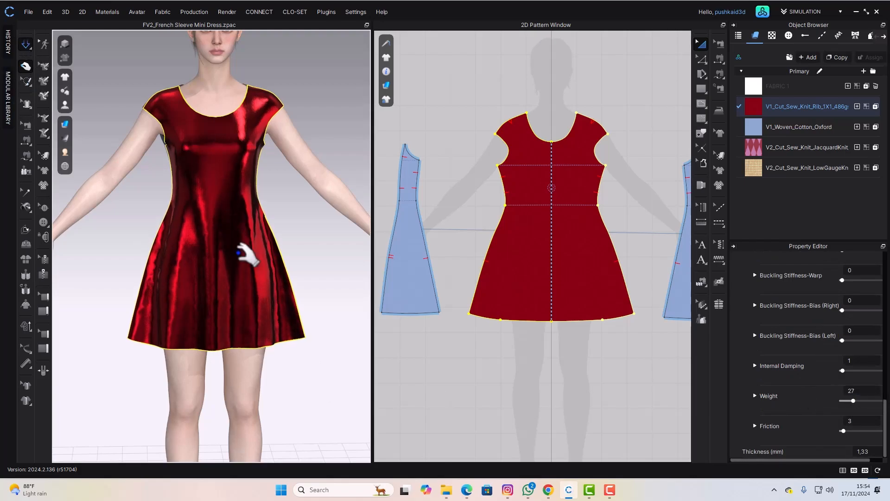
left_click_drag(254, 286, 310, 327)
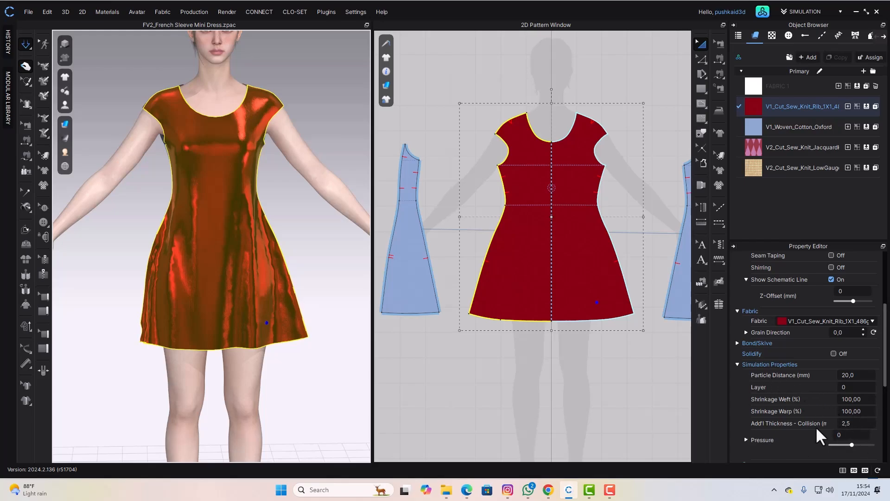
- Look through the front panel's simulation, geometry and arrangement properties
scroll(808, 391, "down", 5)
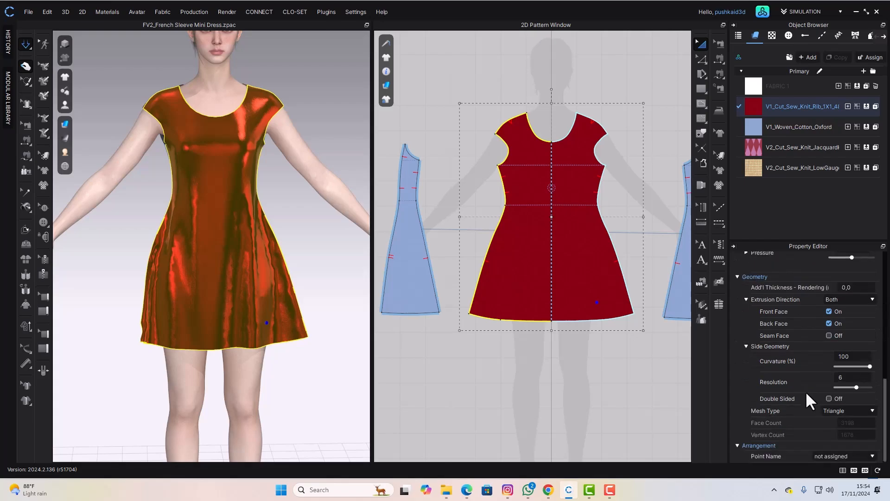
scroll(806, 393, "up", 3)
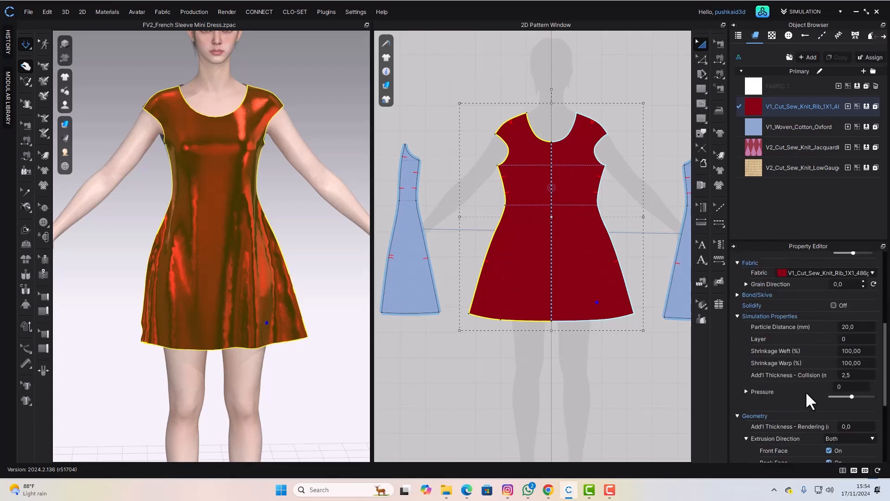
scroll(806, 394, "down", 3)
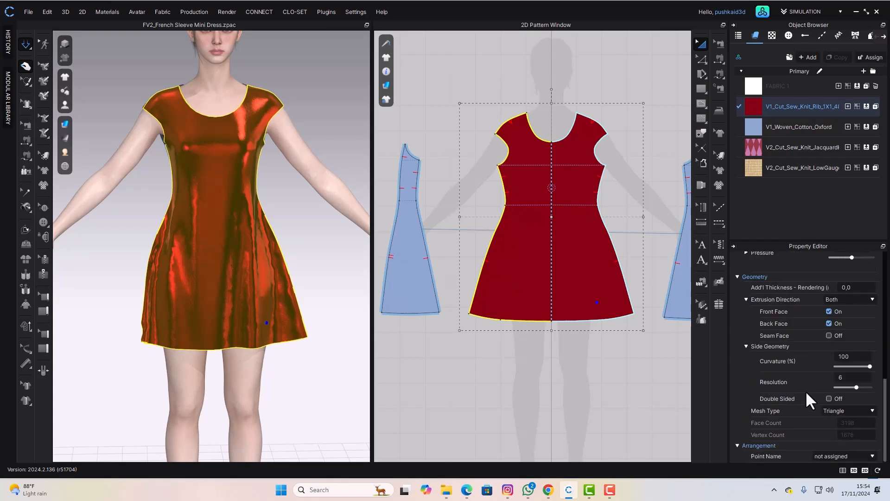
scroll(804, 389, "up", 1)
- Select the red V1_Cut_Sew_Knit_Rib fabric again and set its thickness to 2 mm
left_click(797, 104)
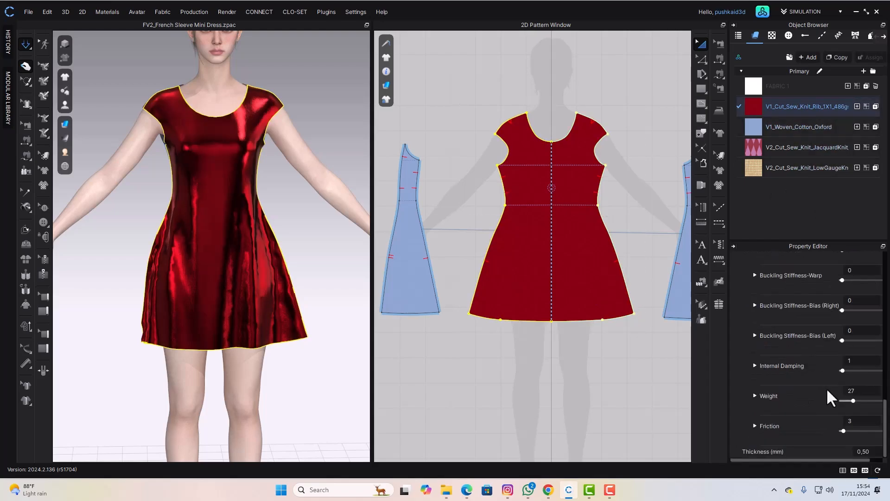
left_click(869, 453)
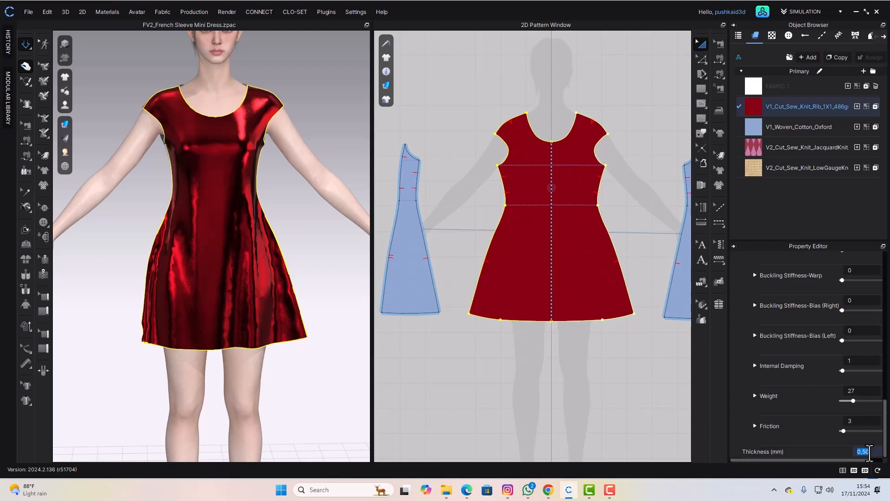
type("2,")
key("Return")
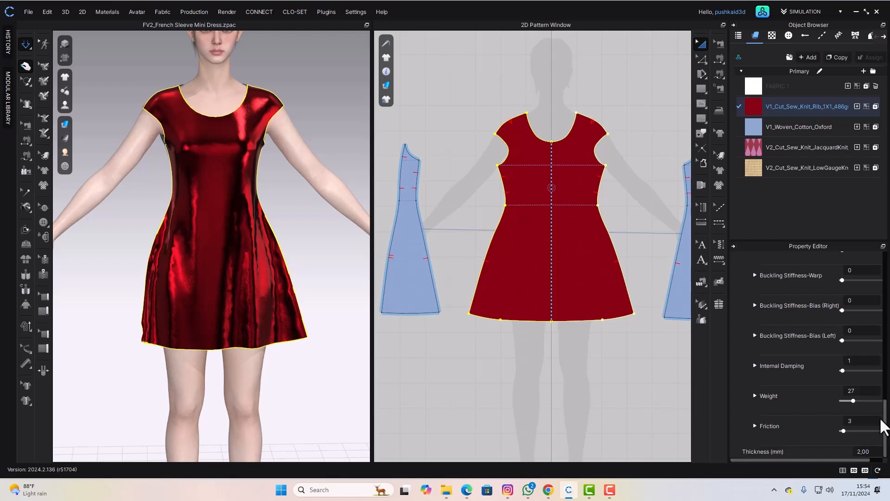
- Try the red rib knit fabric's weight at 100 and then at 20 while the simulation runs
left_click(861, 390)
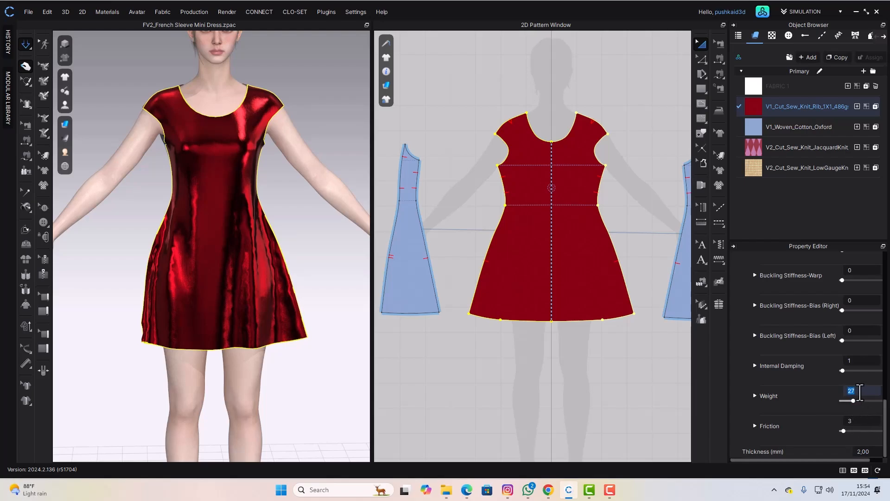
type("100")
key("Return")
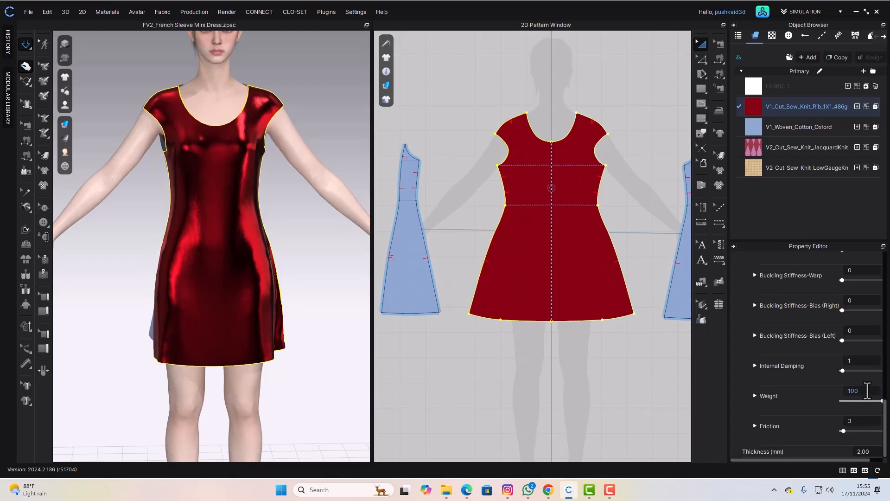
left_click(867, 391)
type("20")
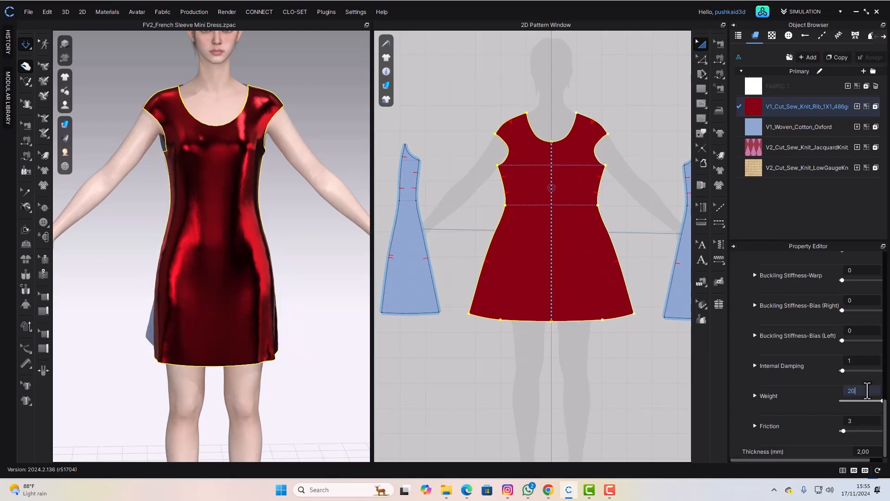
key("Return")
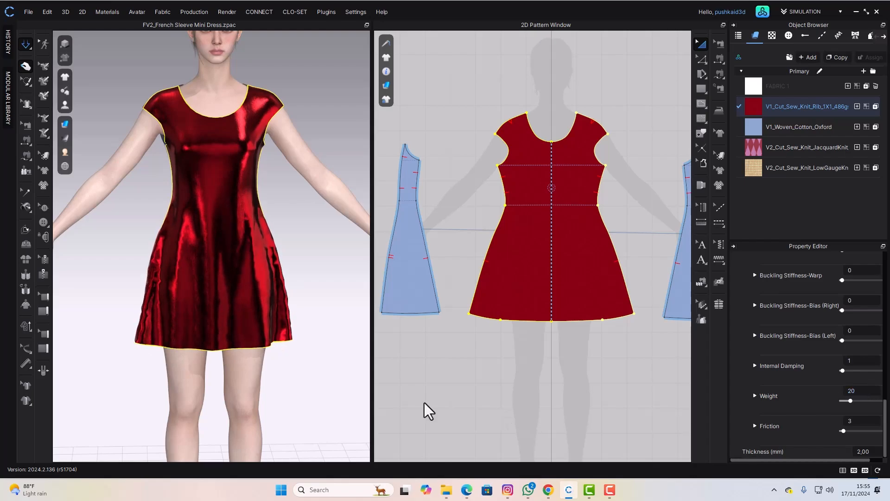
- Raise the red rib knit fabric's Weight, Stretch-Weft and Stretch-Warp values to 100
left_click(856, 392)
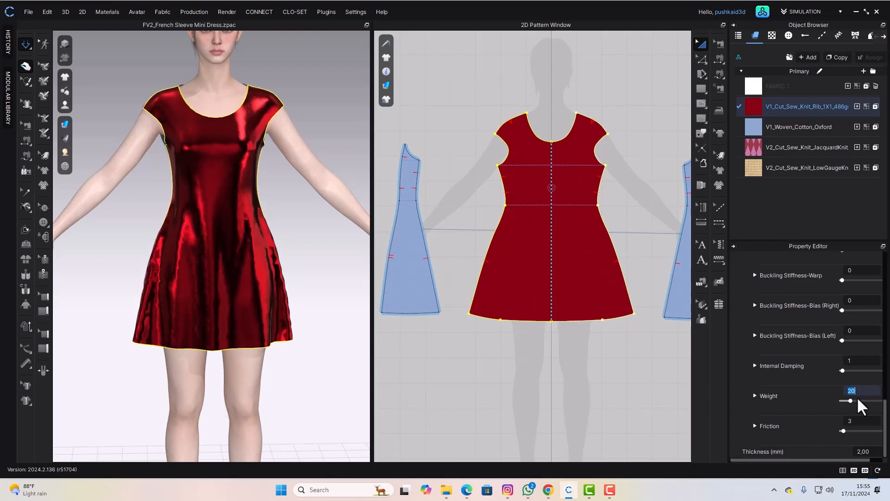
left_click_drag(856, 402, 883, 403)
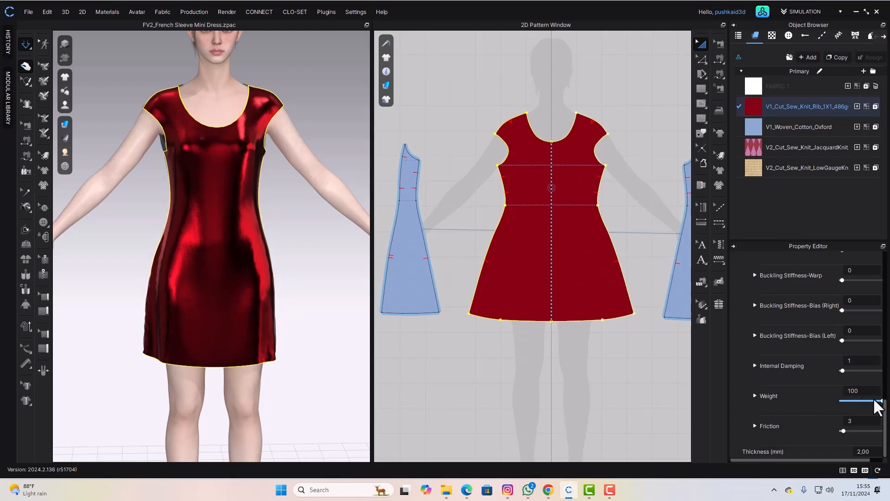
scroll(826, 362, "up", 5)
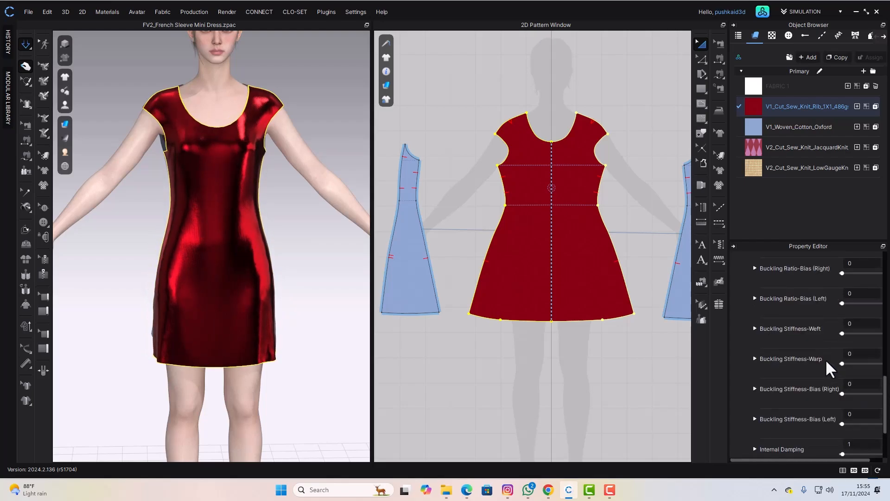
scroll(826, 361, "up", 6)
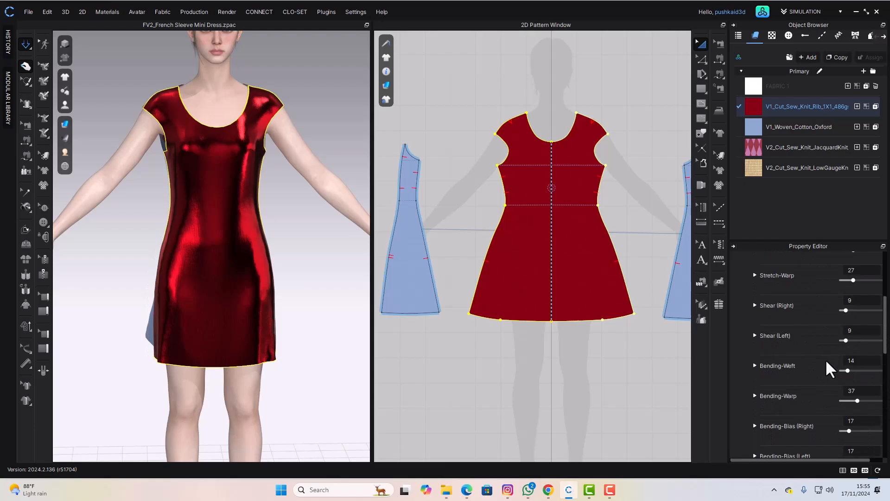
scroll(826, 369, "down", 3)
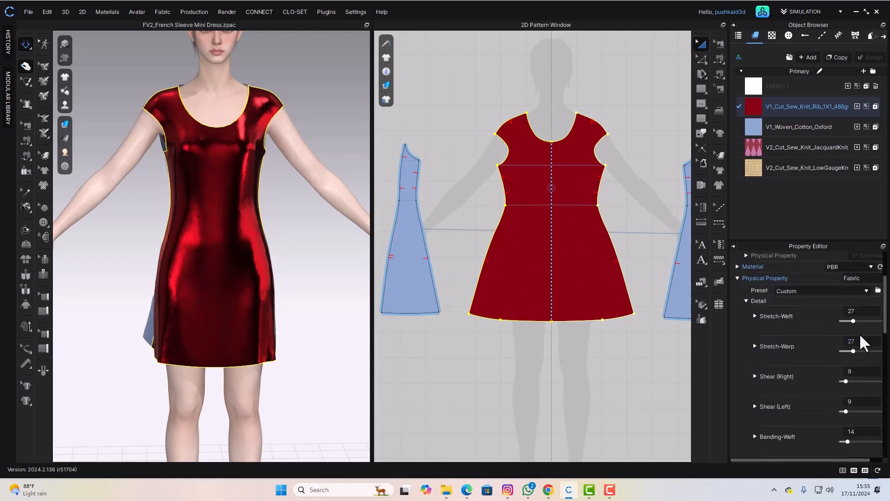
left_click_drag(854, 320, 886, 322)
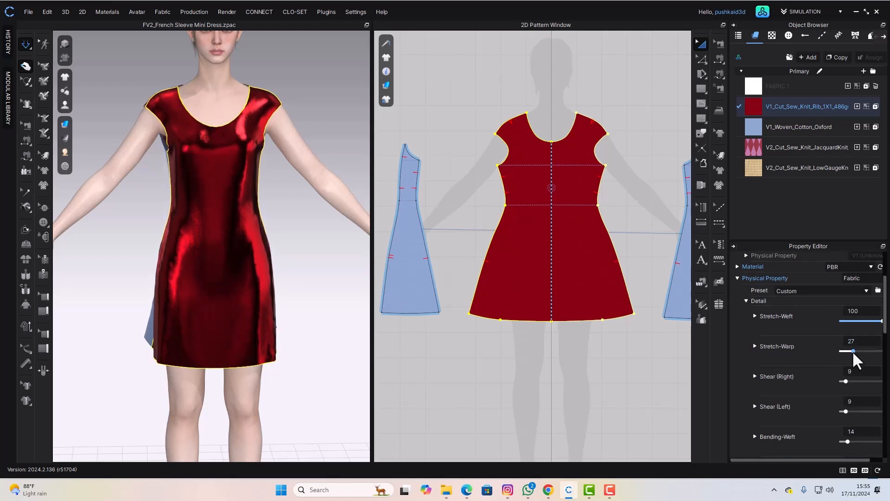
left_click_drag(853, 351, 884, 353)
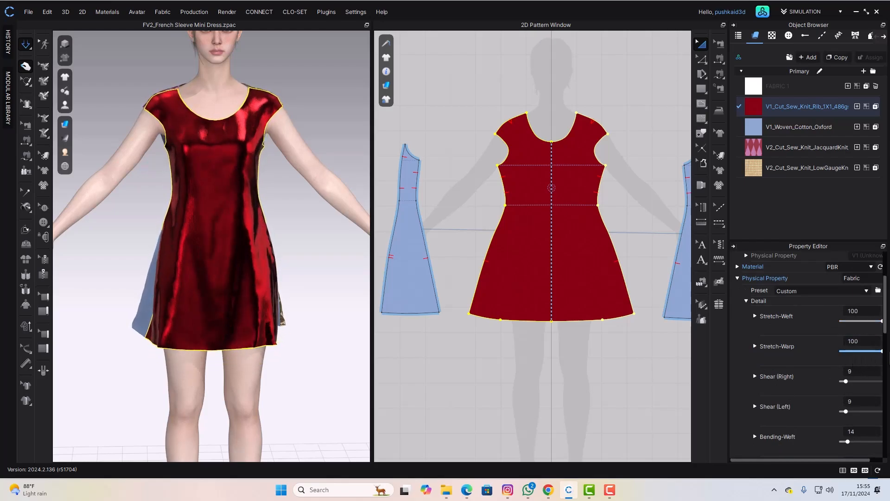
- Collapse the physical property settings and change the red rib knit fabric's material type to Leather
scroll(792, 369, "up", 2)
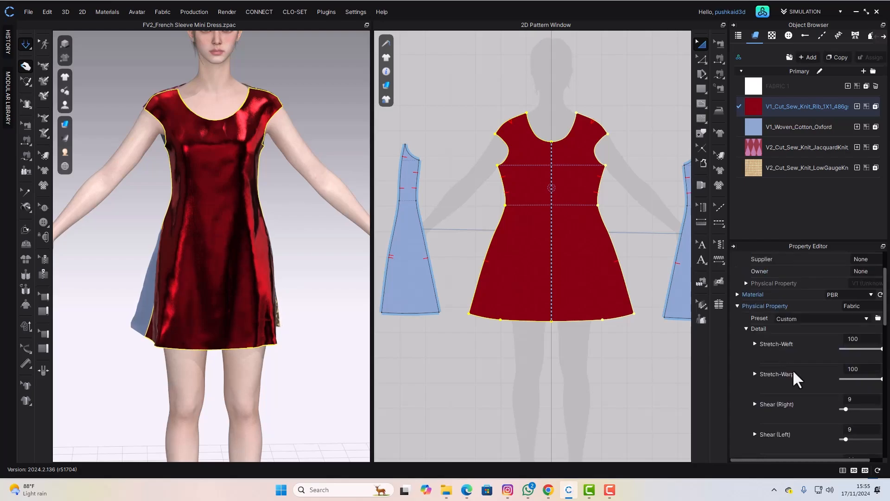
left_click(739, 307)
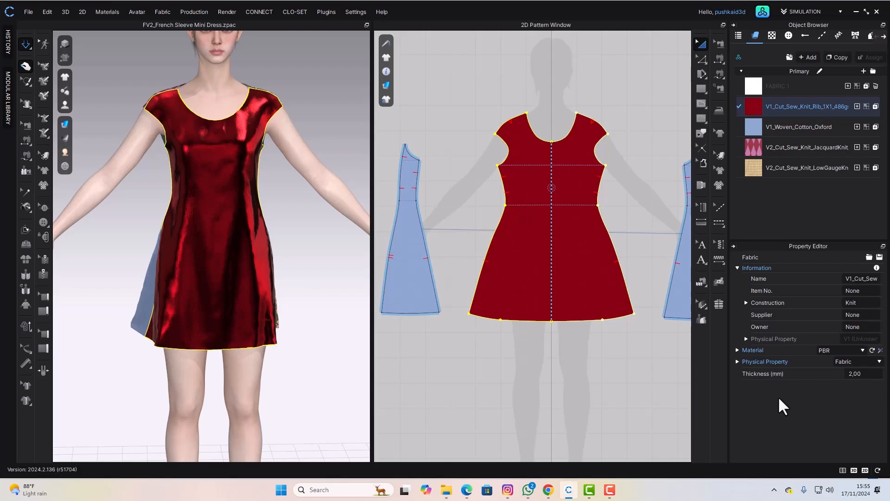
left_click(738, 350)
scroll(806, 399, "down", 1)
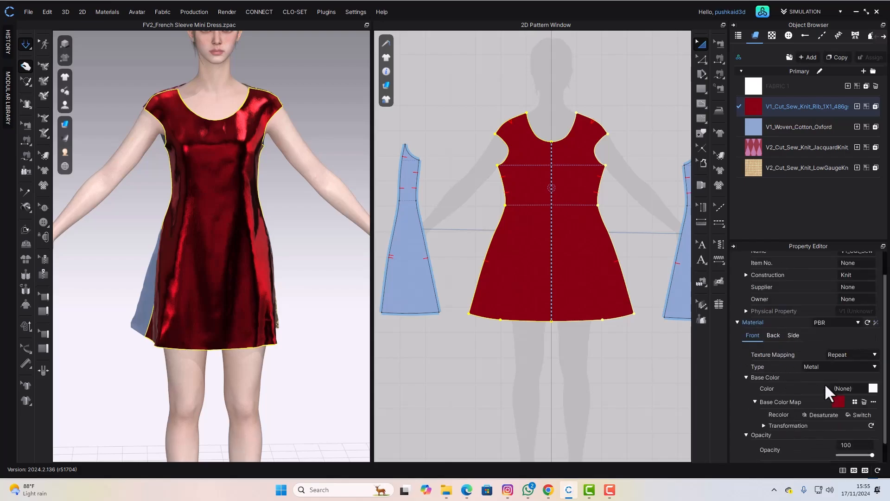
left_click(874, 367)
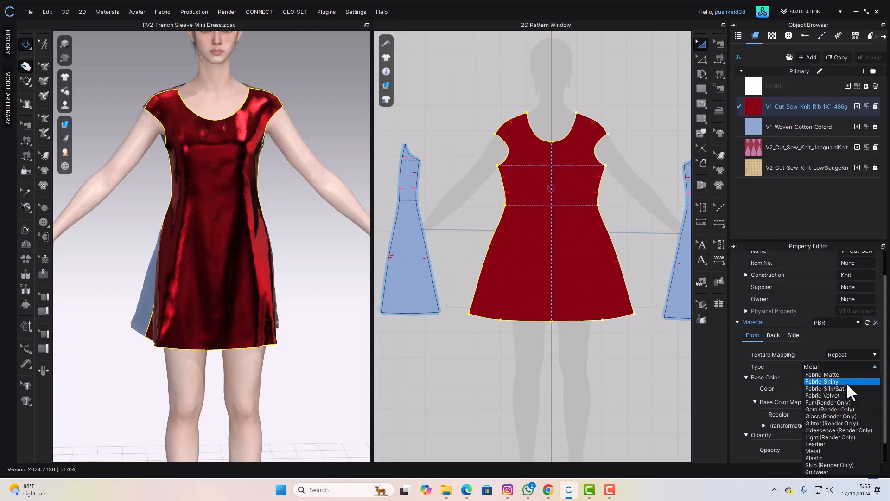
left_click(825, 444)
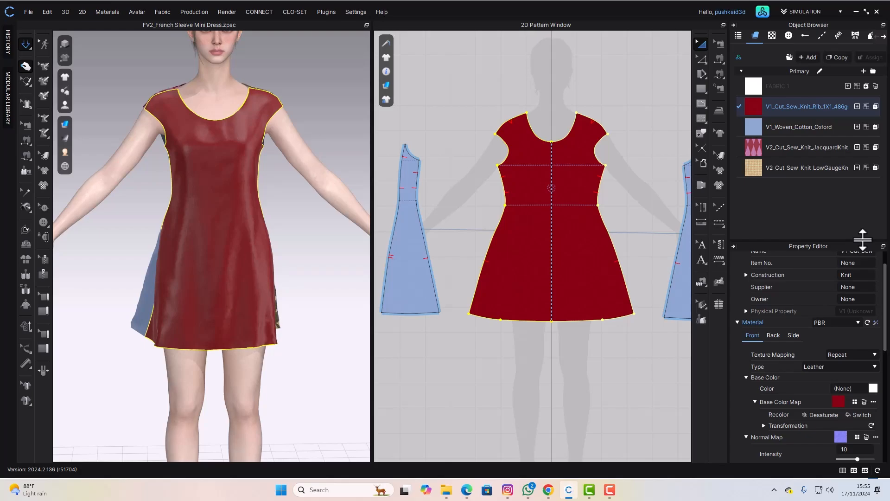
- Add a new blank fabric and look through its material, reflection and thickness properties
left_click(809, 57)
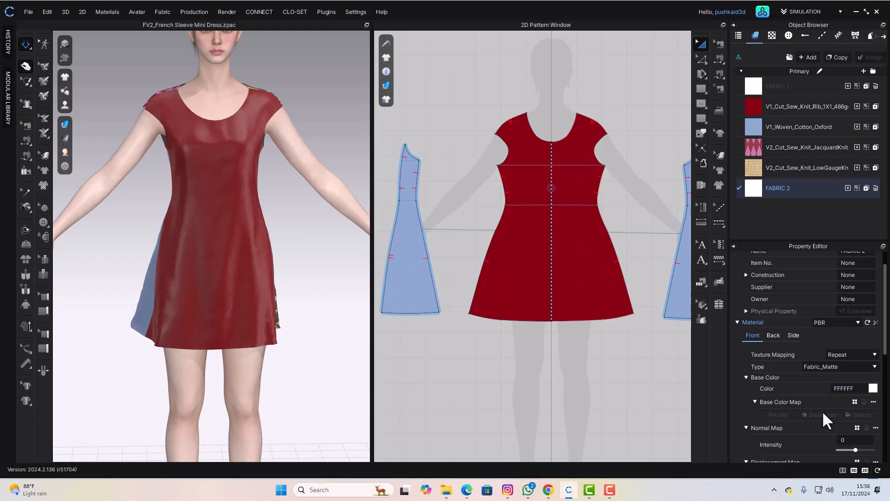
scroll(823, 413, "down", 1)
scroll(823, 413, "down", 1)
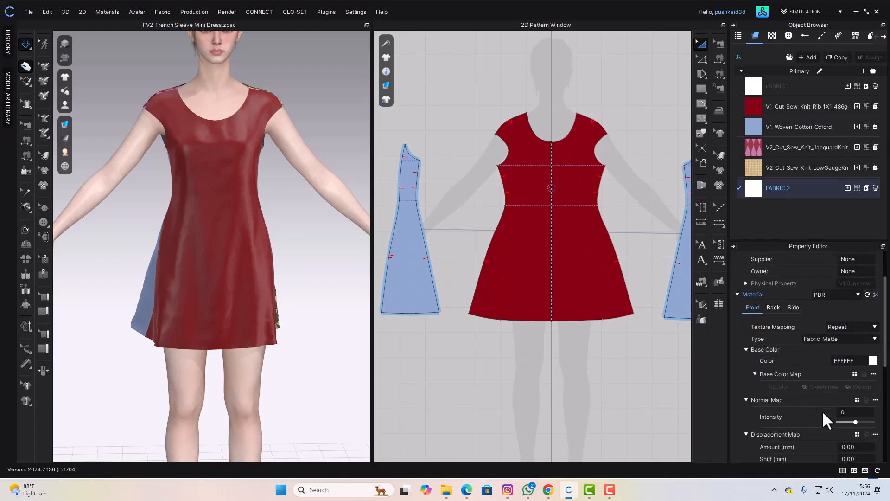
scroll(824, 412, "up", 3)
scroll(833, 416, "down", 1)
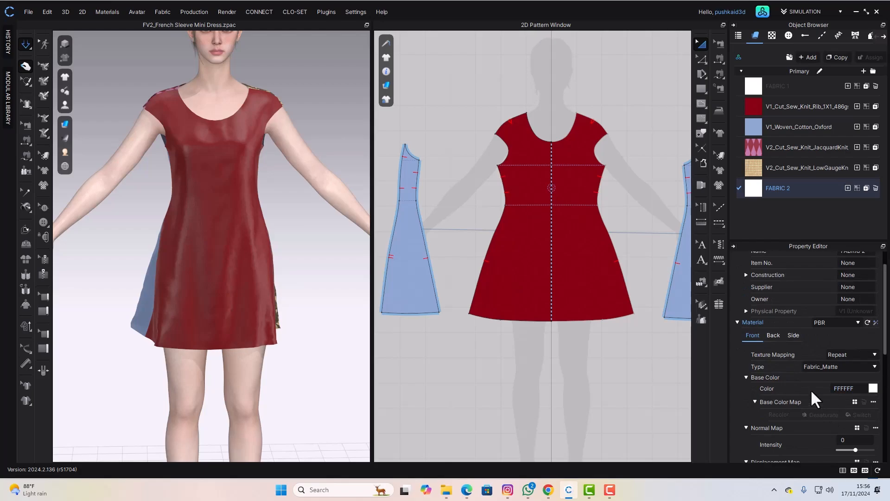
scroll(825, 410, "down", 1)
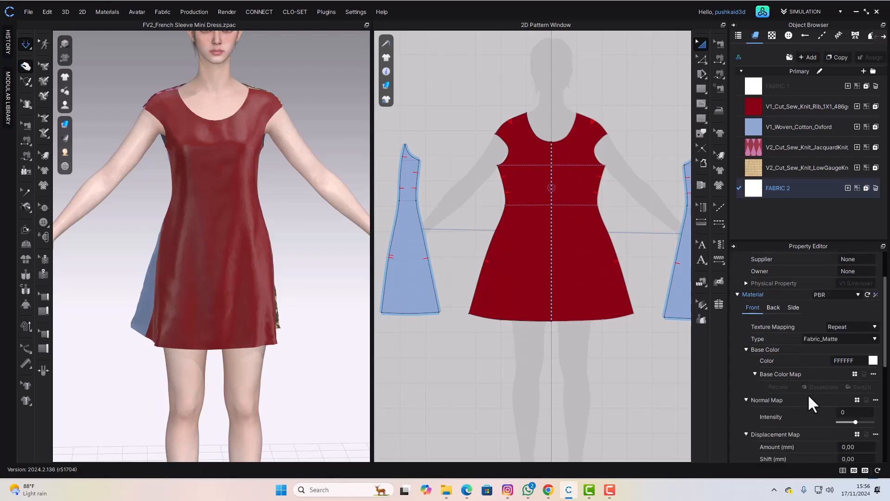
scroll(808, 394, "down", 2)
scroll(795, 401, "down", 2)
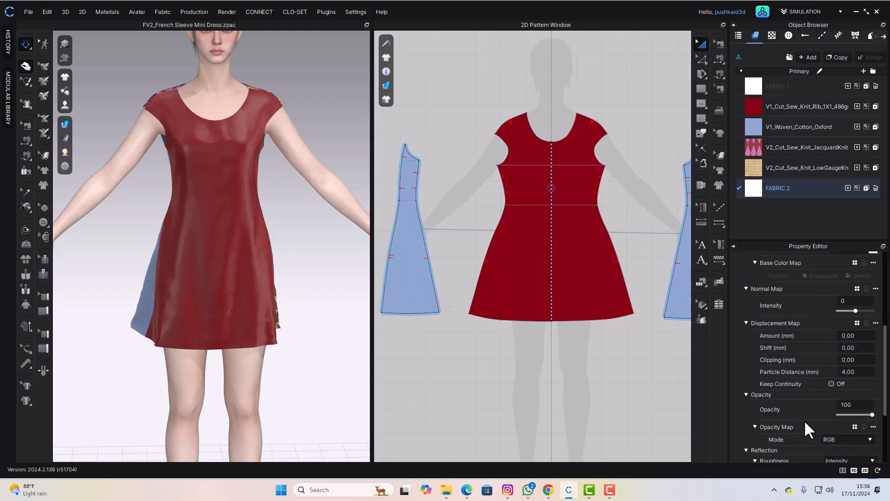
scroll(804, 419, "down", 4)
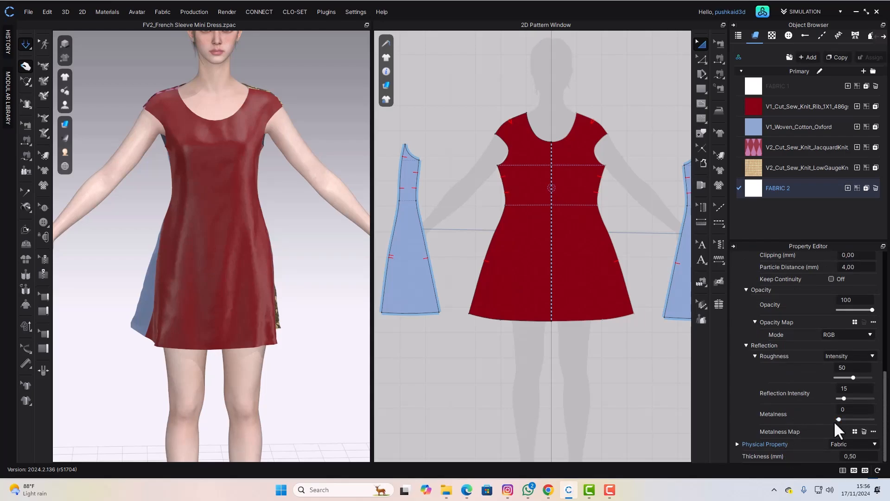
scroll(834, 421, "up", 7)
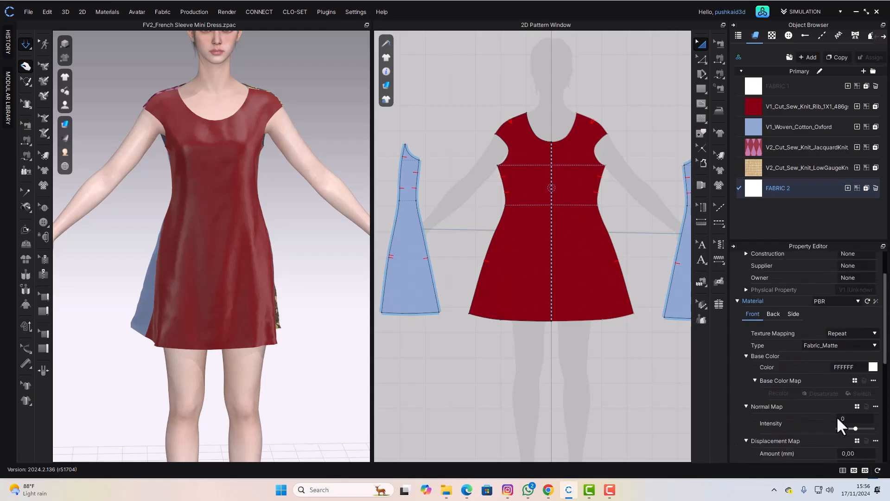
scroll(837, 418, "up", 2)
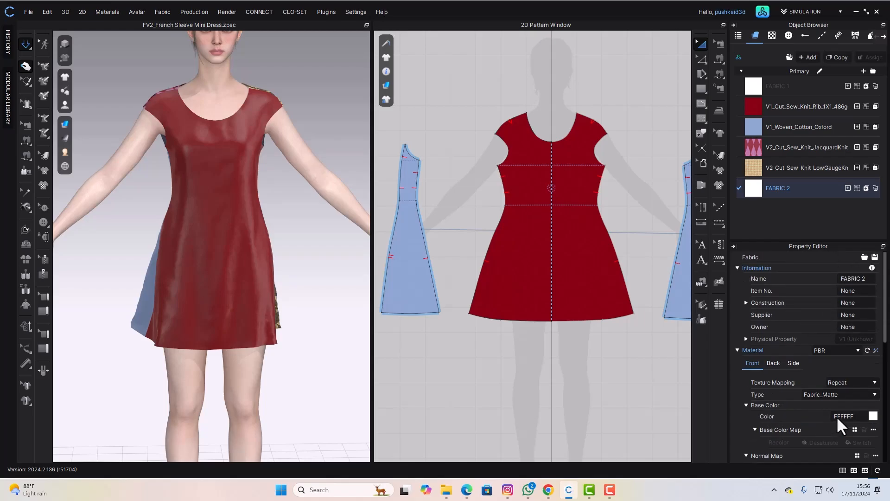
- Keep the new fabric's type as Fabric_Matte and set its base color to Cyan 2
left_click(837, 417)
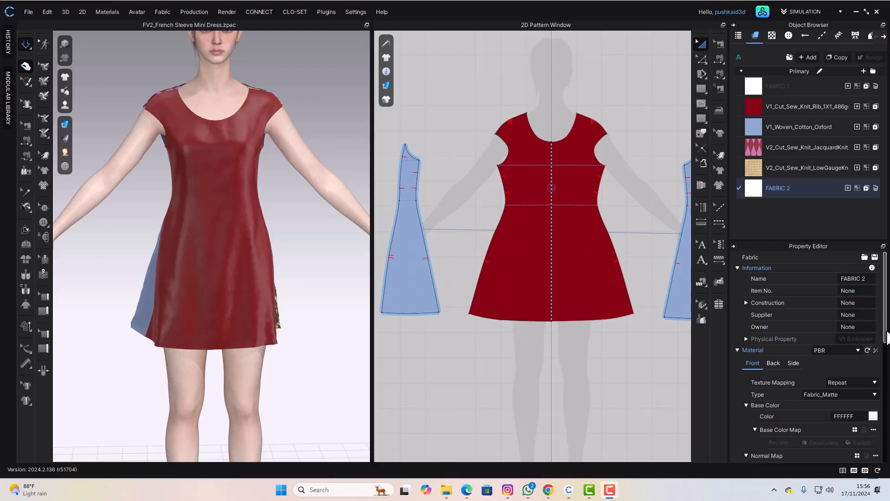
left_click_drag(886, 336, 887, 351)
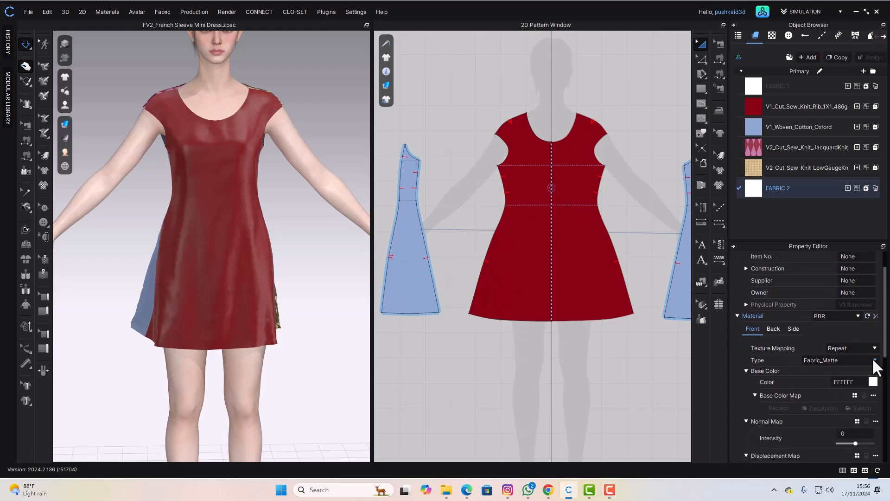
left_click(873, 360)
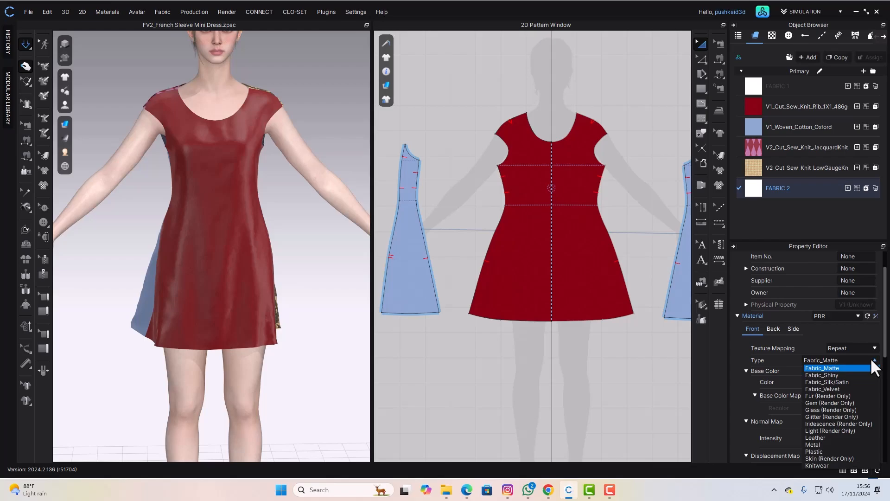
left_click(847, 366)
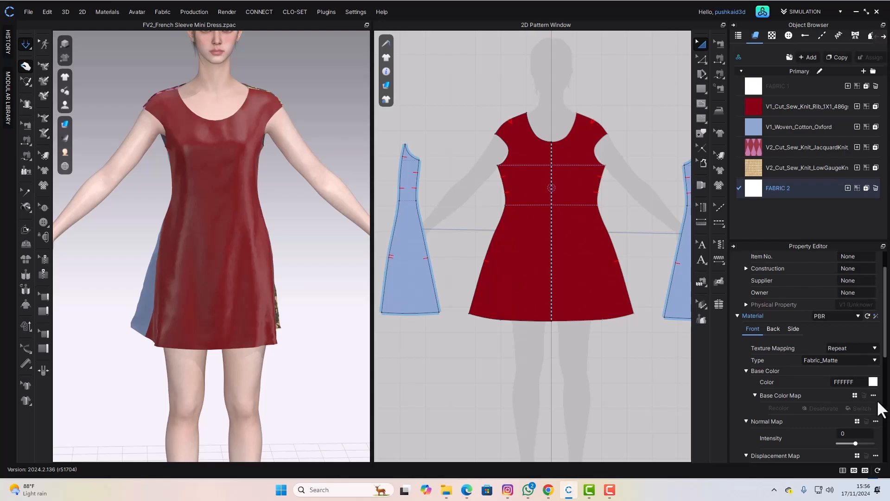
left_click(873, 381)
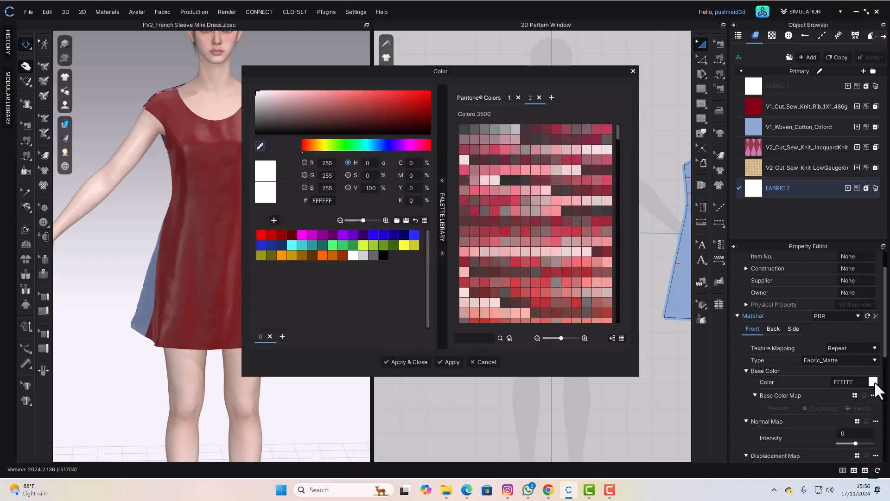
left_click(302, 246)
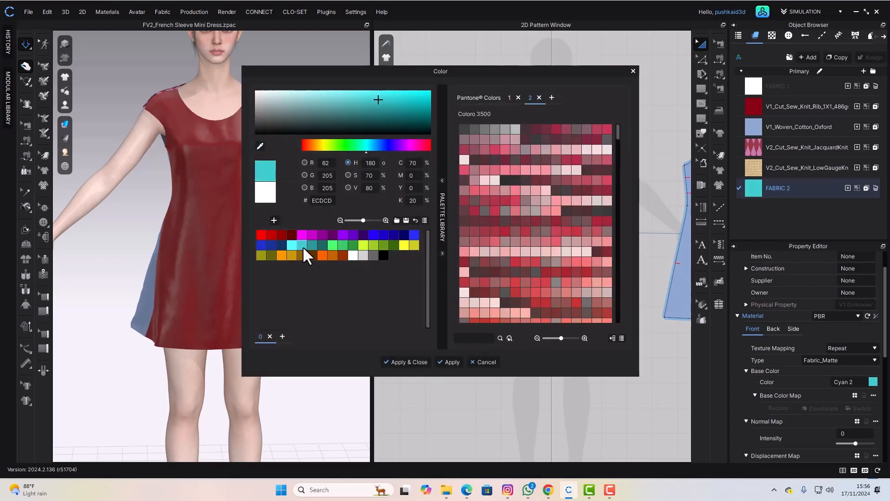
left_click(403, 362)
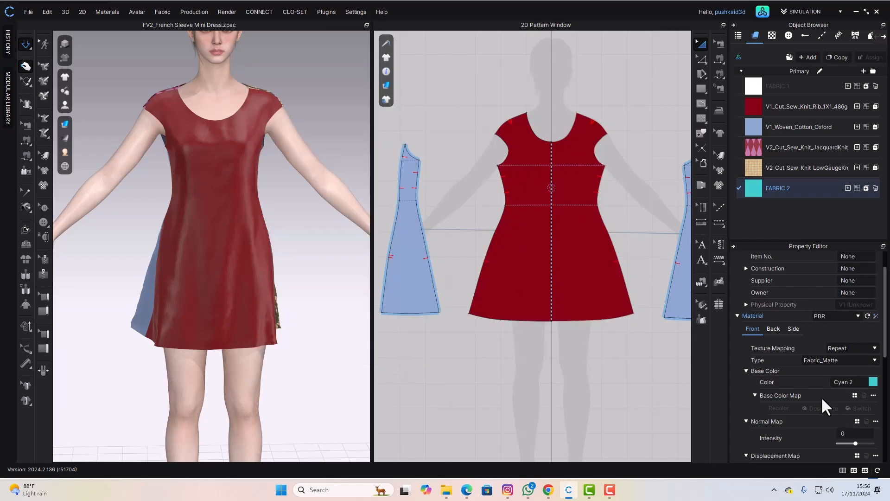
- Examine the new fabric's base color map, normal map, displacement, opacity and reflection settings
scroll(823, 399, "down", 1)
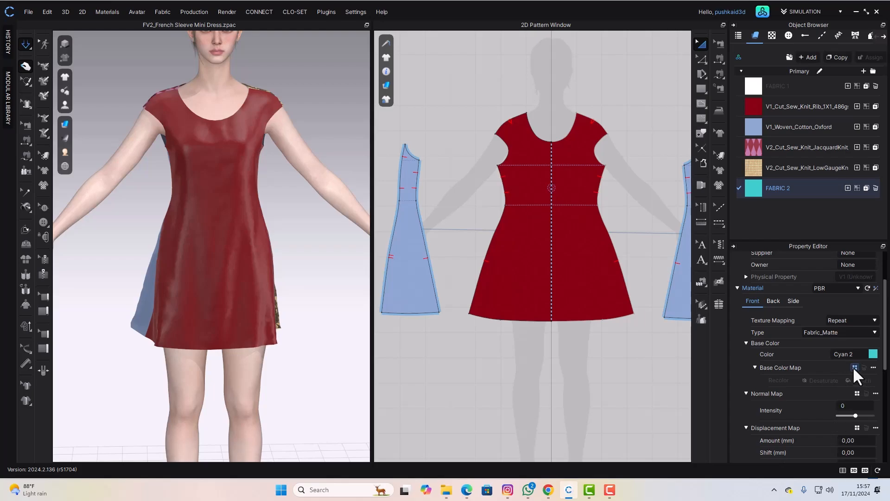
scroll(792, 418, "down", 3)
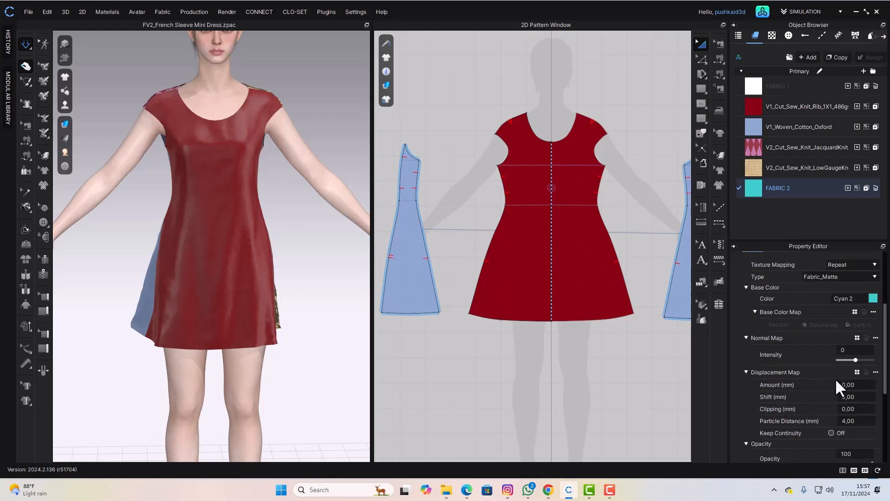
scroll(833, 380, "down", 3)
scroll(830, 389, "down", 5)
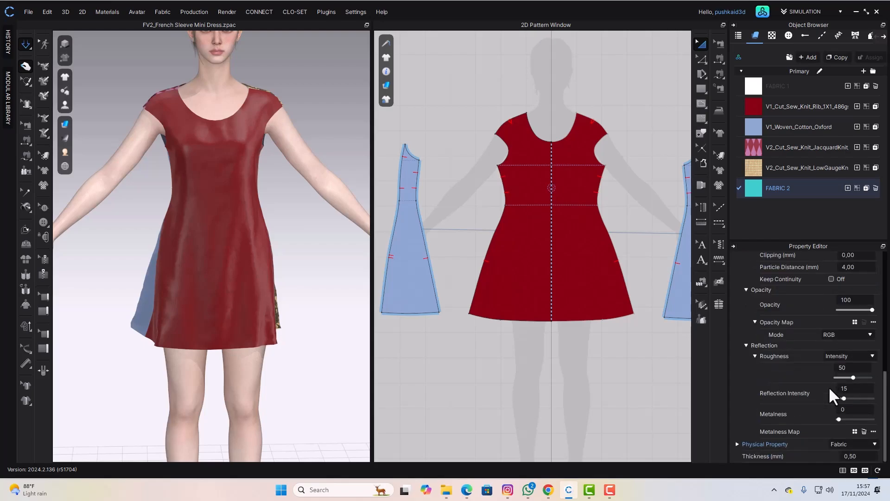
scroll(830, 388, "up", 9)
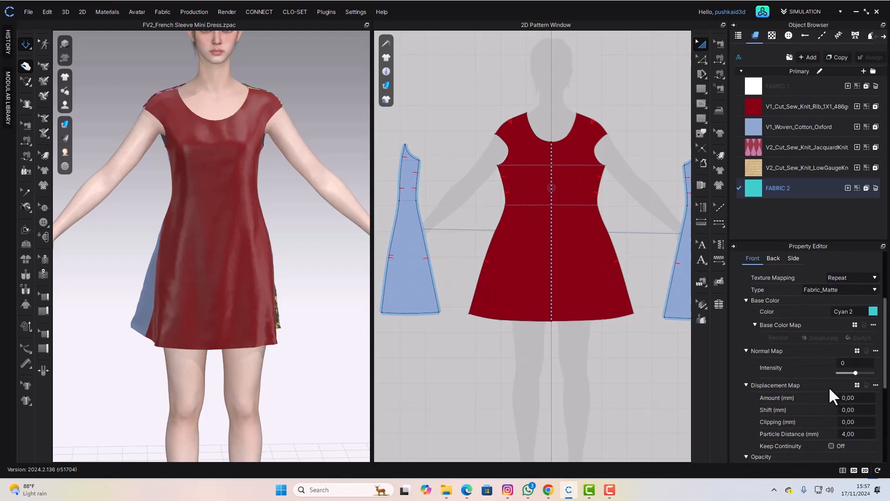
- Open the image file chooser for the new fabric's base color map and close it without loading a texture
scroll(830, 388, "up", 3)
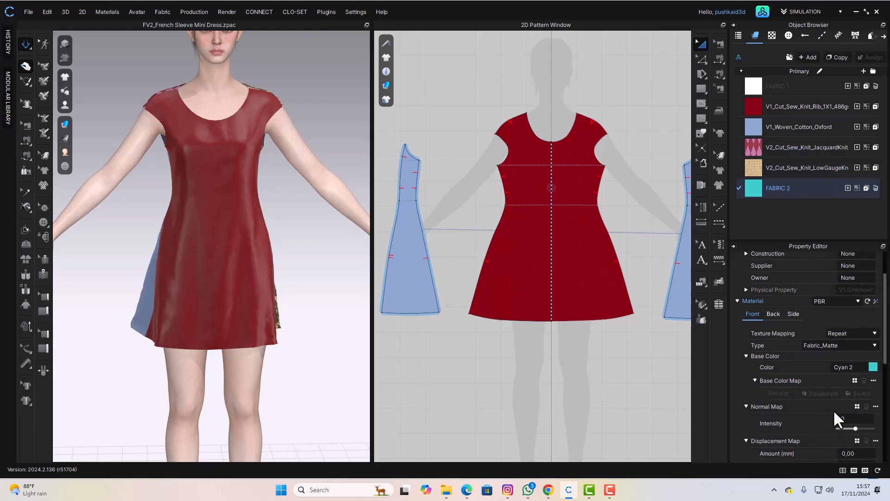
left_click(855, 380)
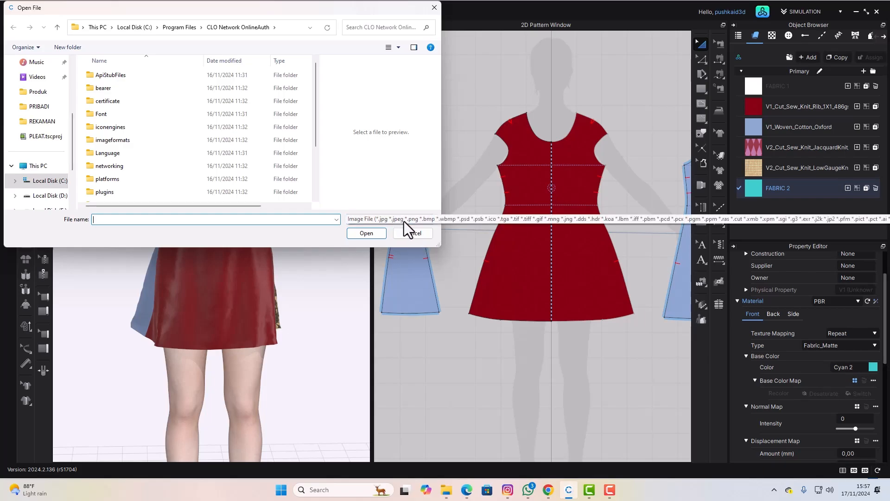
left_click(413, 233)
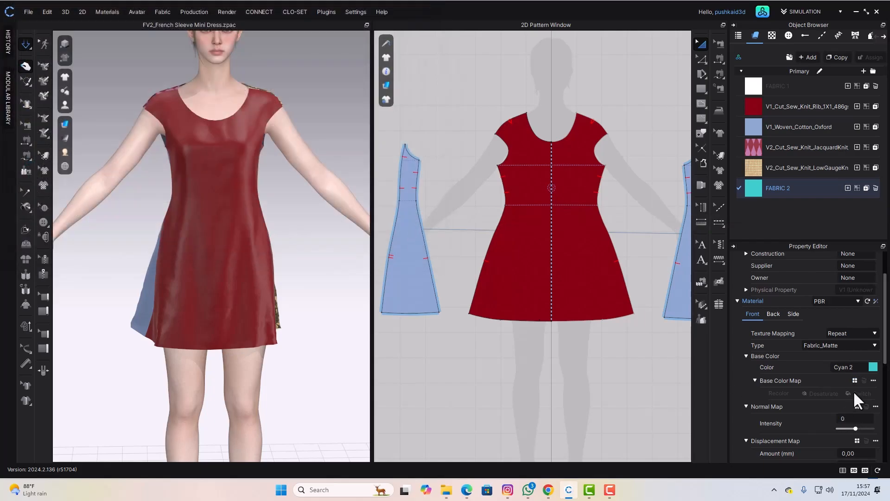
- Review the new fabric's normal map, displacement map, opacity, roughness, metalness and thickness settings, along with its base color
scroll(848, 381, "down", 1)
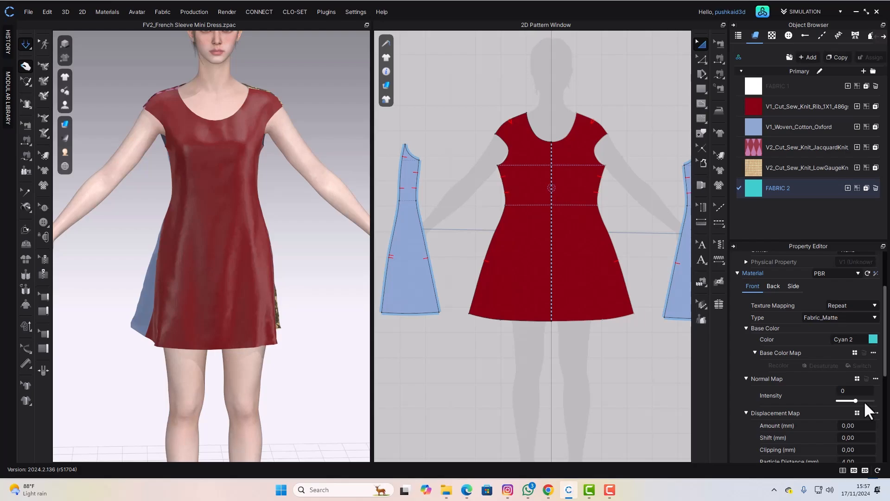
scroll(811, 438, "down", 3)
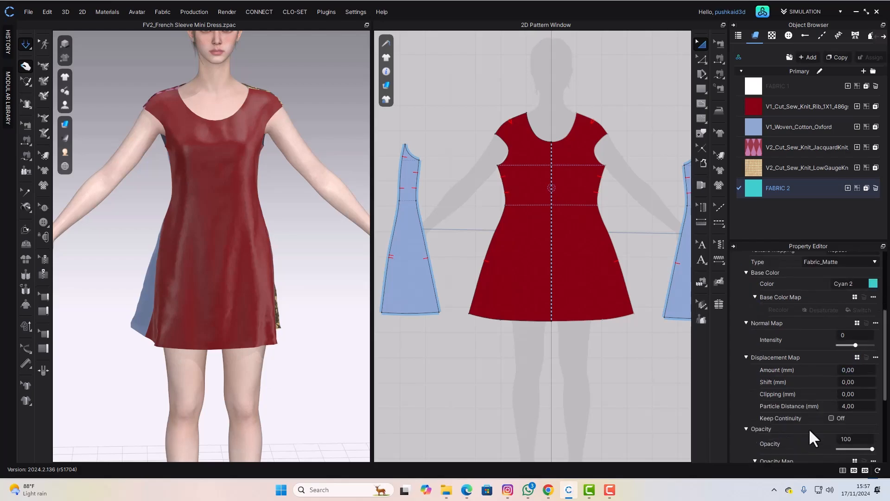
scroll(811, 436, "down", 5)
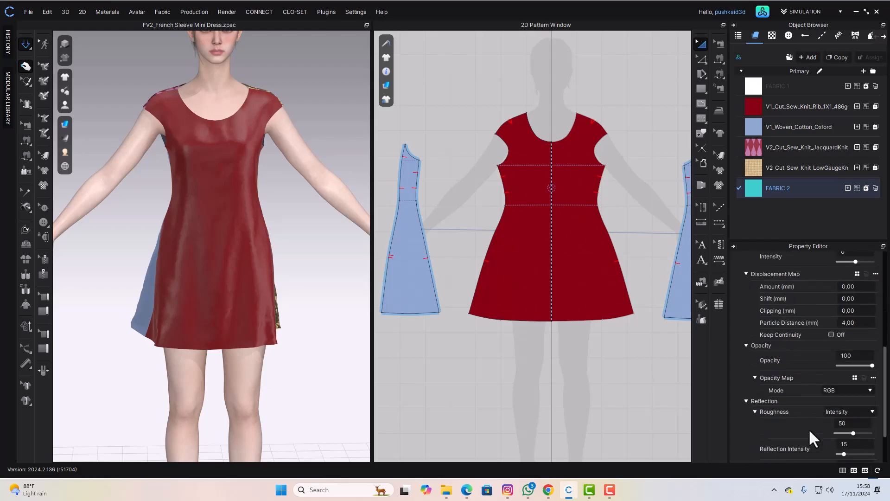
scroll(809, 429, "up", 5)
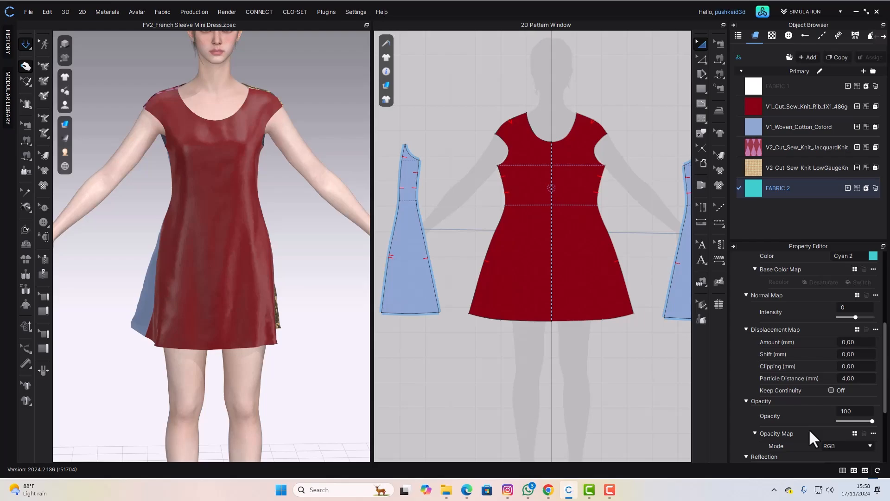
scroll(808, 428, "down", 5)
scroll(809, 428, "up", 5)
scroll(813, 406, "down", 5)
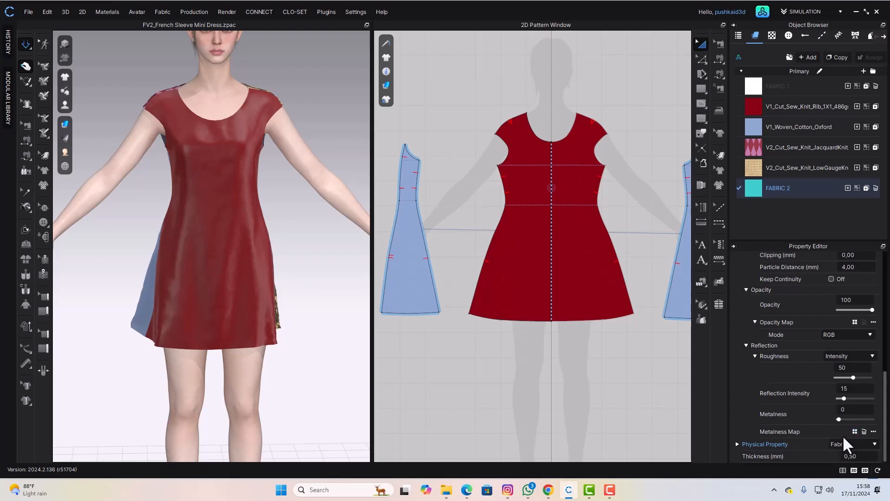
scroll(842, 435, "up", 1)
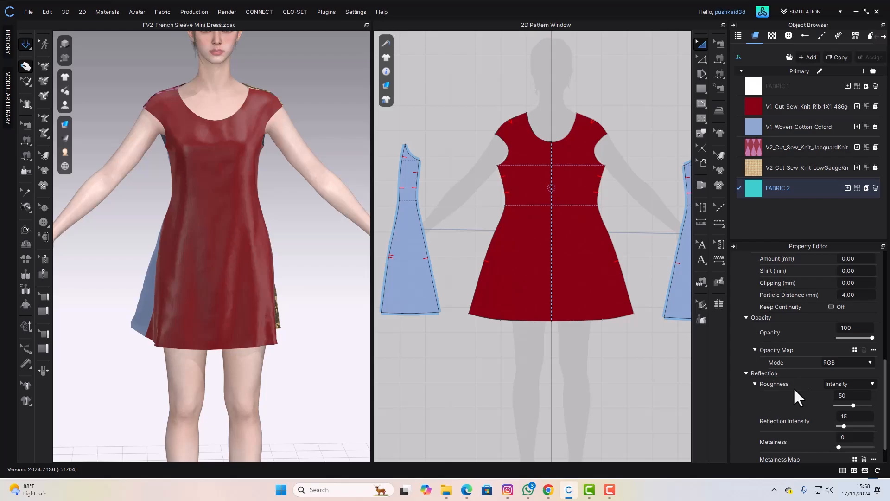
scroll(800, 424, "up", 1)
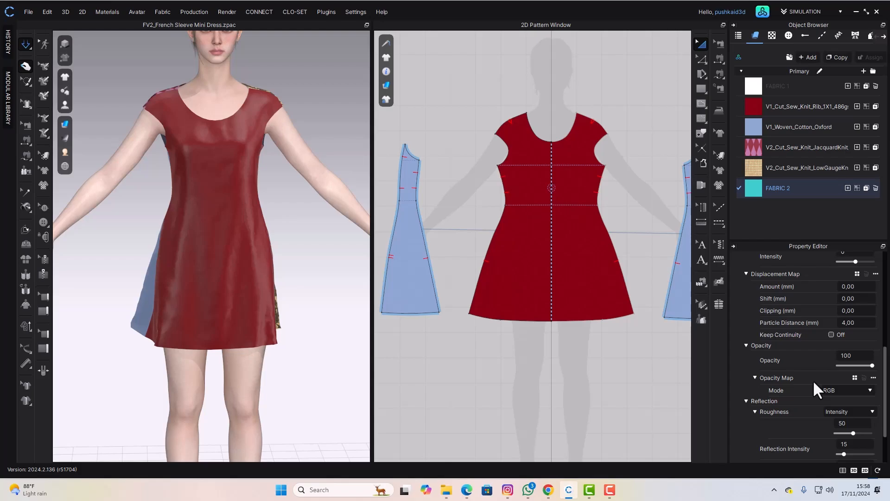
scroll(832, 388, "up", 1)
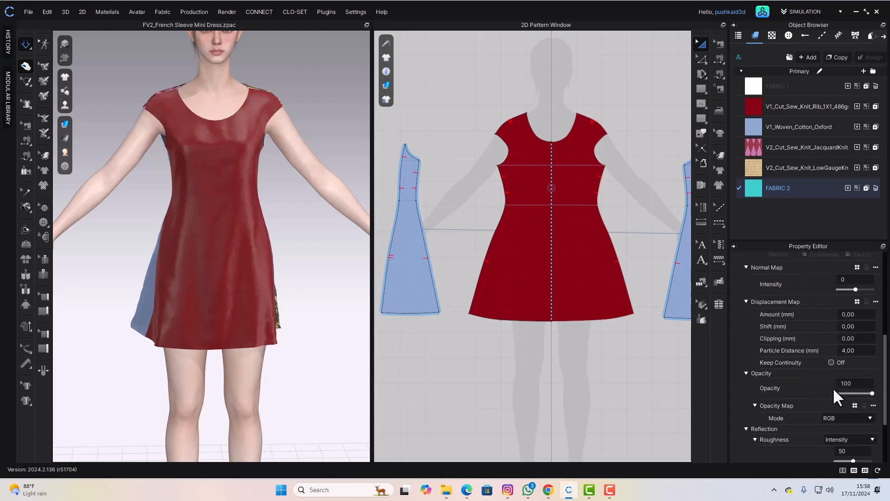
scroll(833, 388, "up", 1)
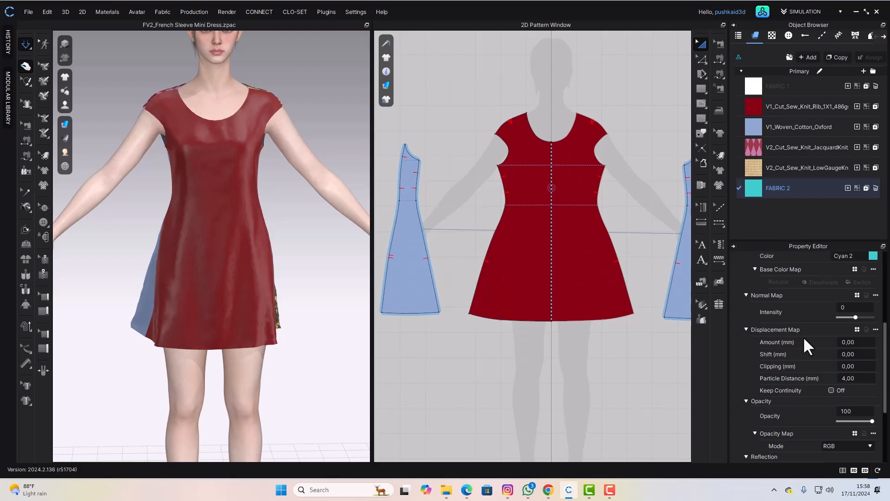
scroll(804, 340, "up", 3)
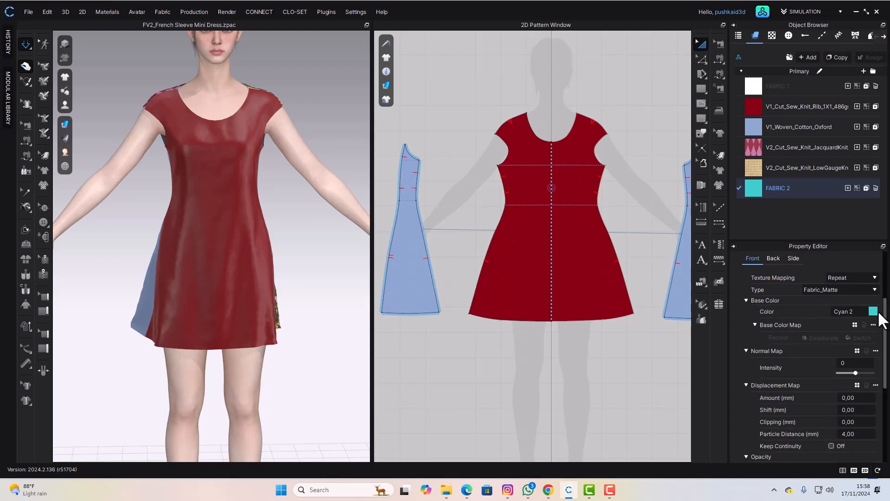
scroll(818, 387, "down", 6)
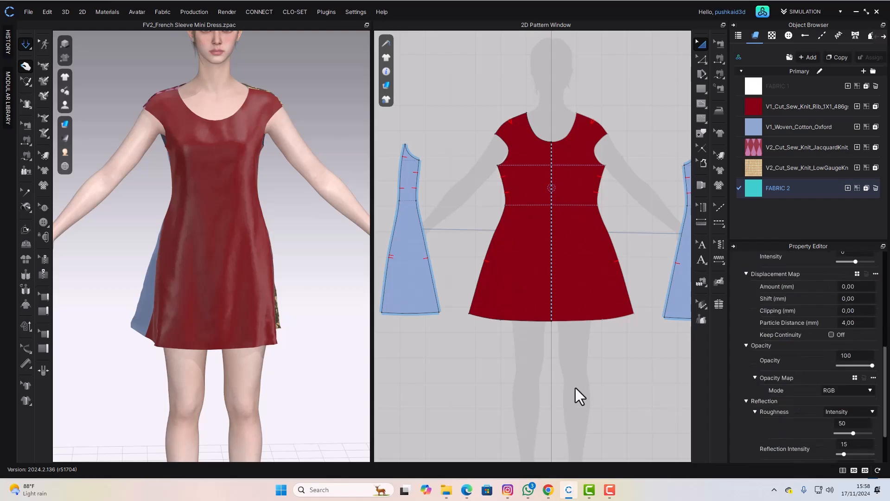